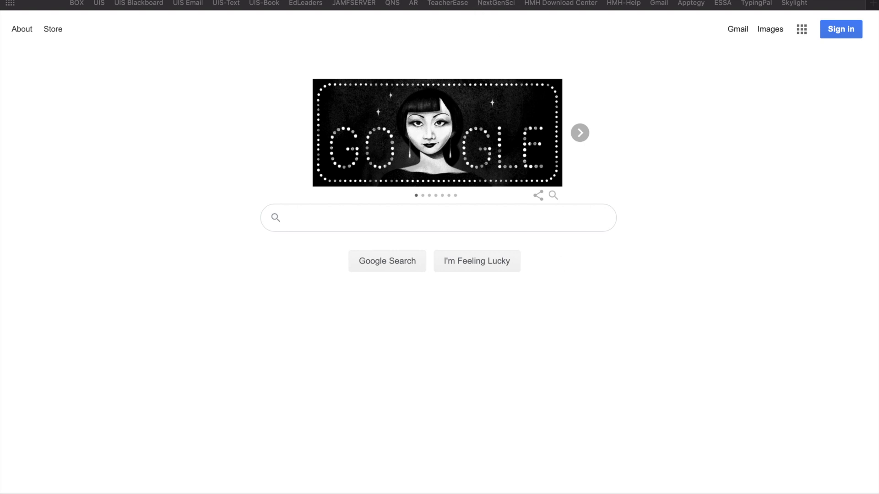
- Load apptegy.net from Safari's address bar
{"action": "key", "text": "super+l"}
{"action": "type", "text": "apptegy."}
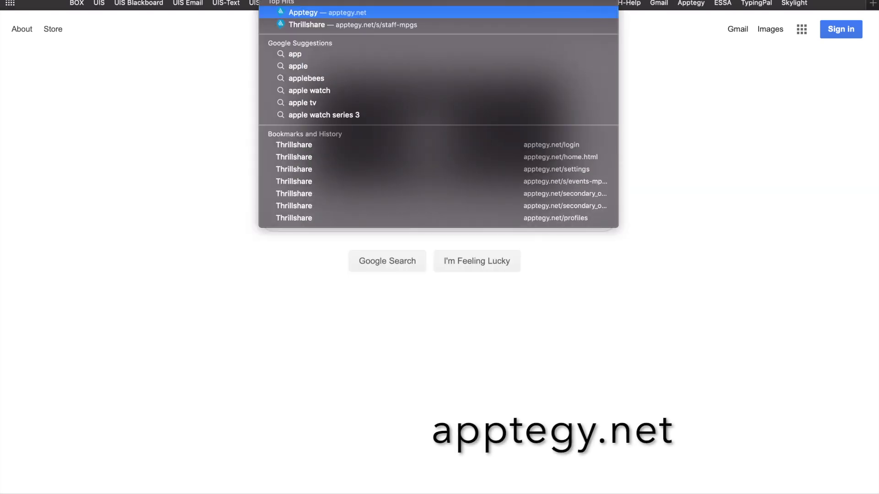
{"action": "key", "text": "Return"}
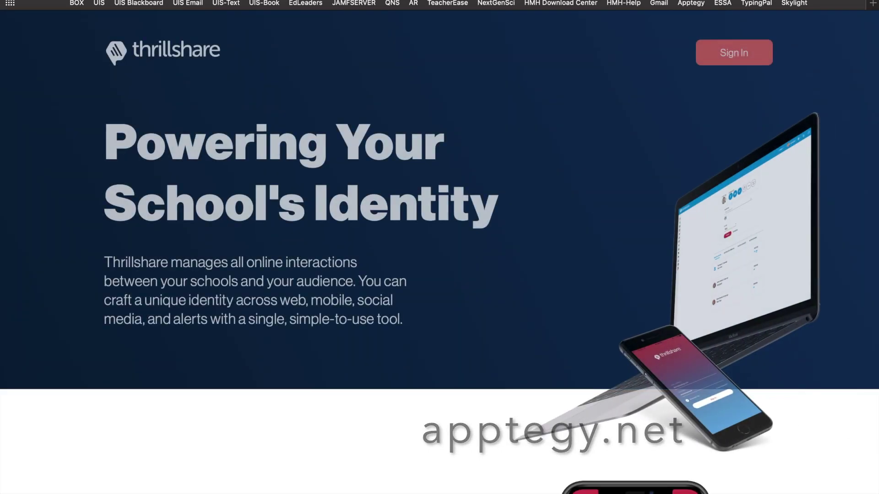
- Sign in to Thrillshare with the teacher's account e-mail address and password
{"action": "left_click", "coordinate": [718, 54]}
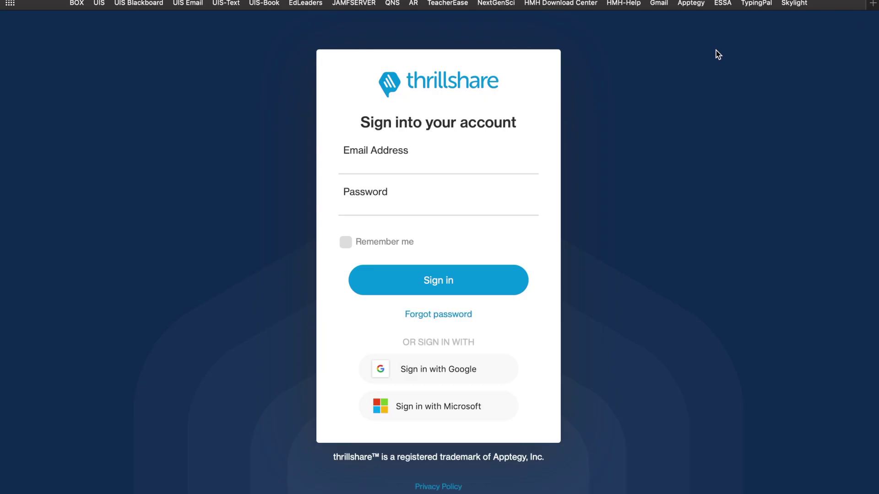
{"action": "left_click", "coordinate": [420, 161]}
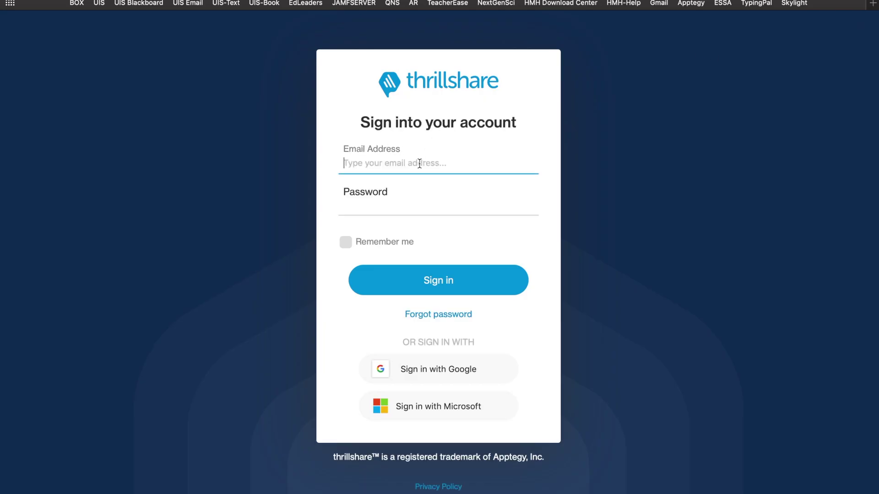
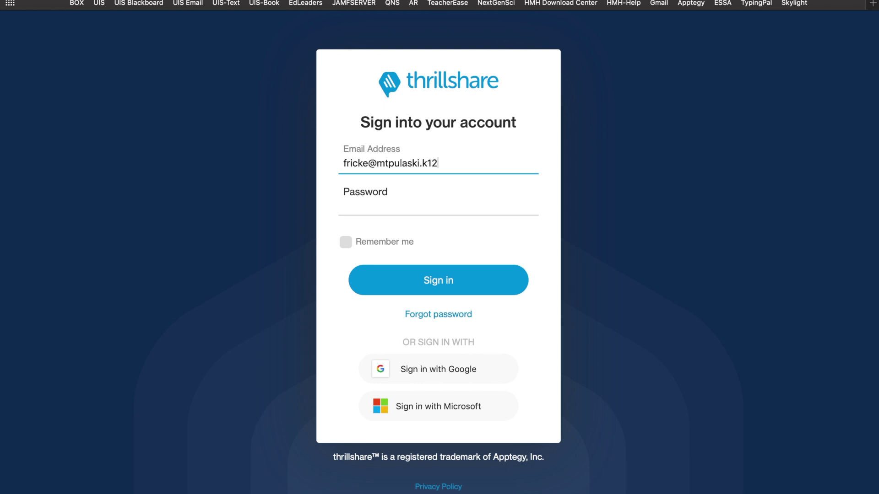
{"action": "key", "text": "Tab"}
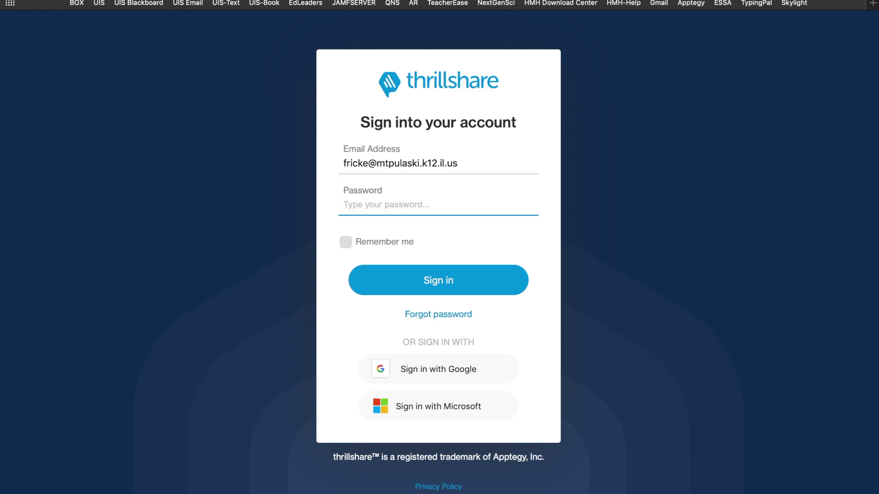
{"action": "type", "text": "••••••••••••••••••••"}
{"action": "left_click", "coordinate": [437, 280]}
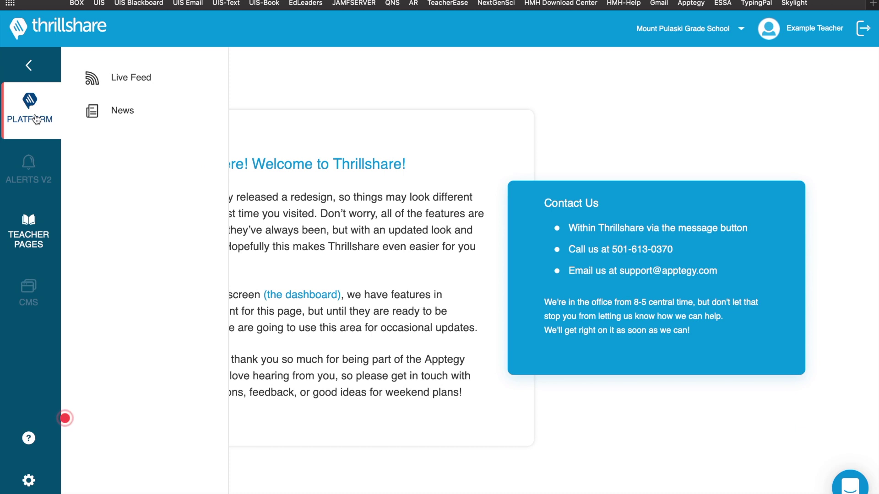
- Go to My Settings and open the Profile settings page
{"action": "left_click", "coordinate": [30, 481]}
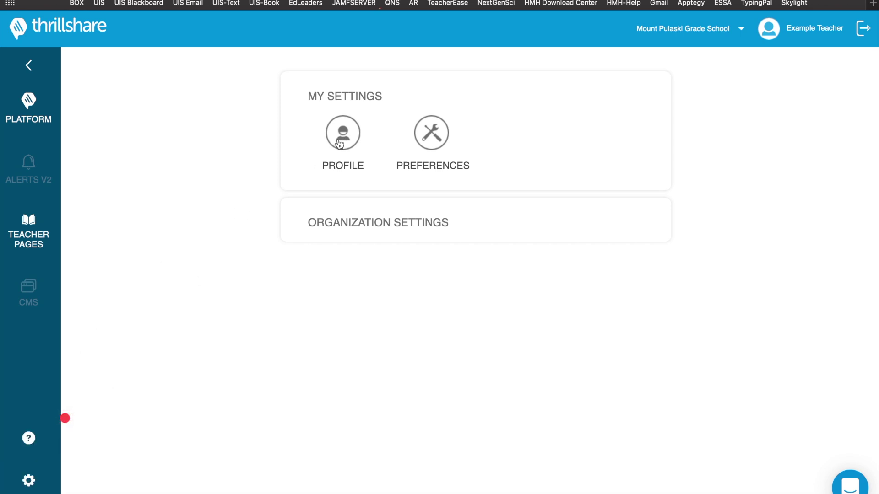
{"action": "left_click", "coordinate": [340, 145]}
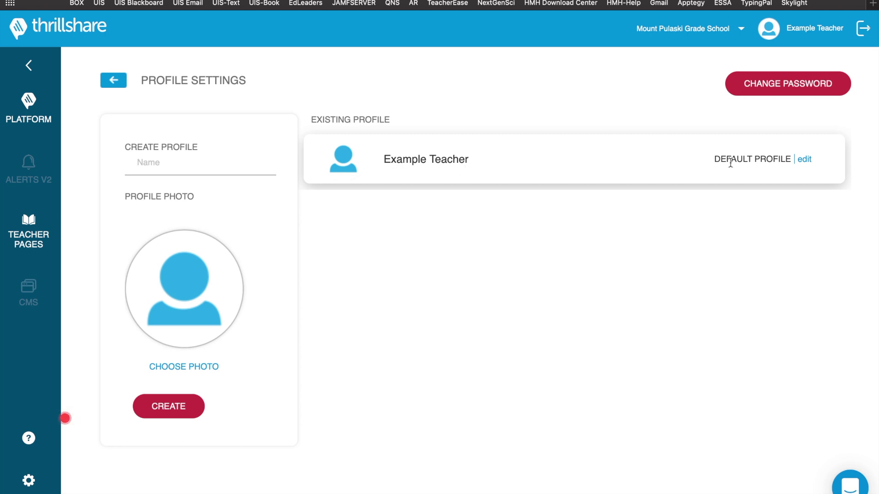
- Rename the default profile to Mrs.Teacher
{"action": "left_click", "coordinate": [804, 160]}
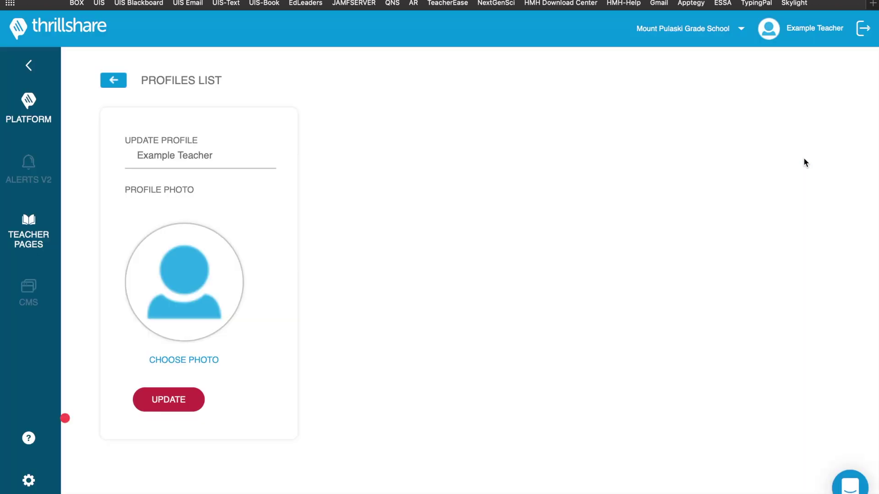
{"action": "triple_click", "coordinate": [172, 156]}
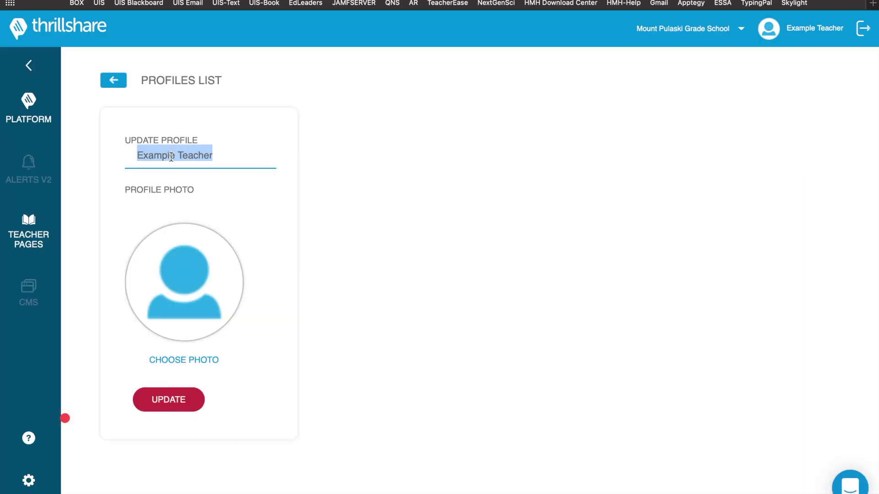
{"action": "type", "text": "Mrs. "}
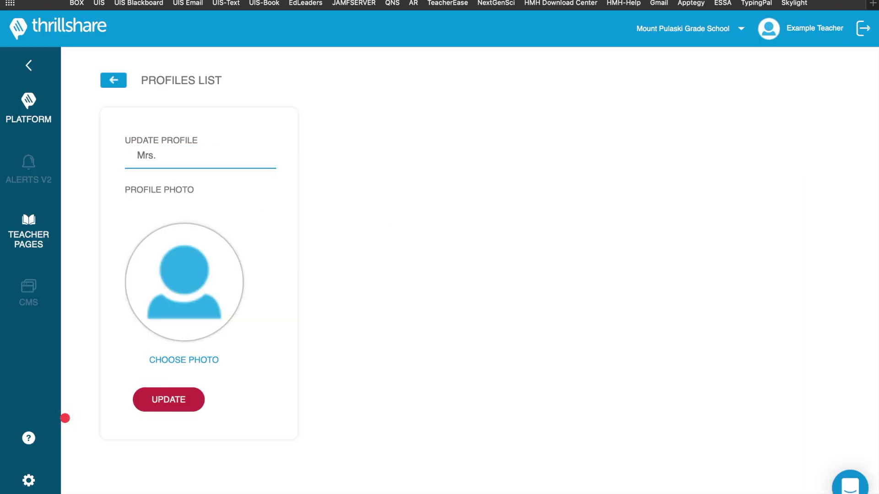
{"action": "type", "text": "ad"}
{"action": "key", "text": "BackSpace"}
{"action": "key", "text": "BackSpace"}
{"action": "key", "text": "BackSpace"}
{"action": "type", "text": "Teacher"}
- Set Teacher.png as the profile photo, crop and zoom it, and save the profile
{"action": "left_click", "coordinate": [166, 360]}
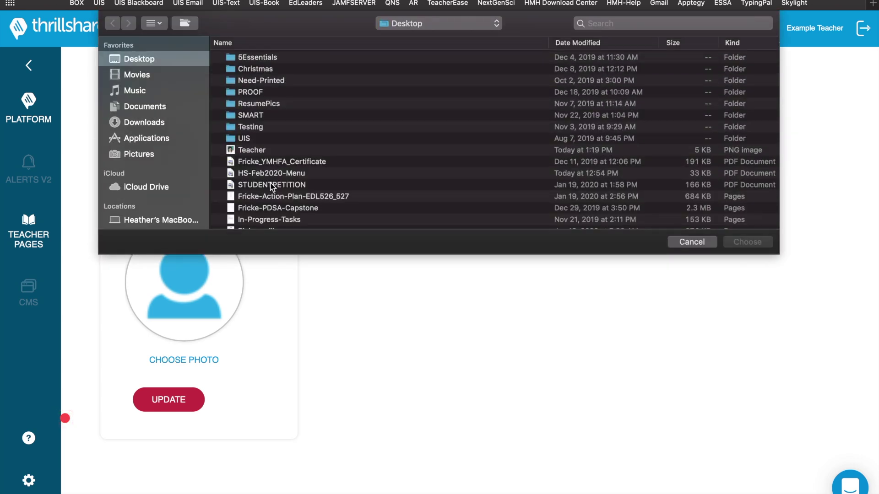
{"action": "left_click", "coordinate": [264, 151]}
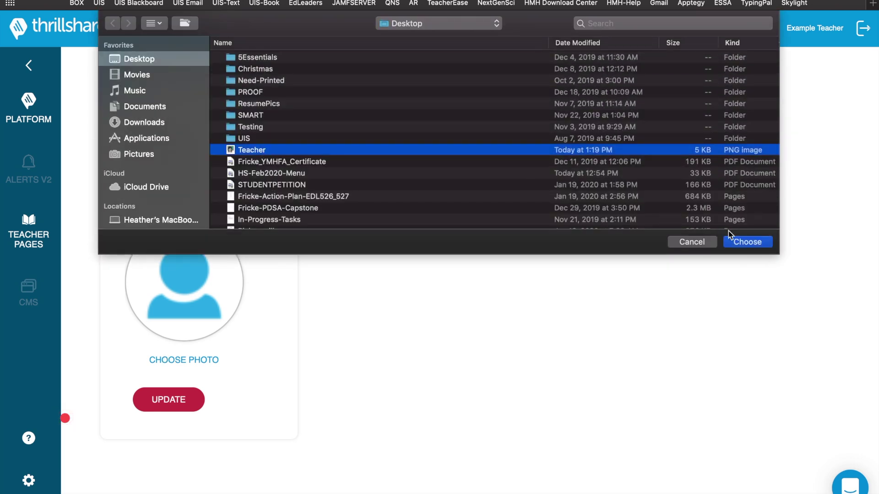
{"action": "left_click", "coordinate": [743, 247]}
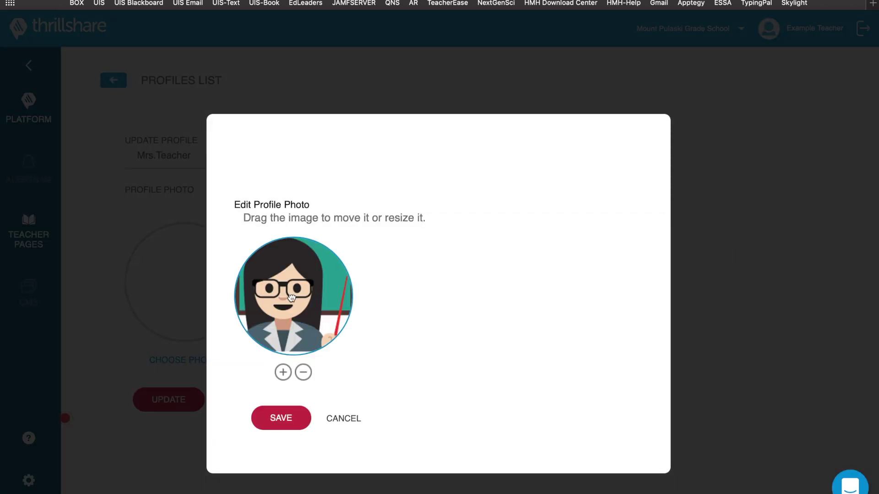
{"action": "left_click_drag", "start_coordinate": [291, 298], "coordinate": [303, 312]}
{"action": "double_click", "coordinate": [304, 374]}
{"action": "left_click", "coordinate": [303, 373]}
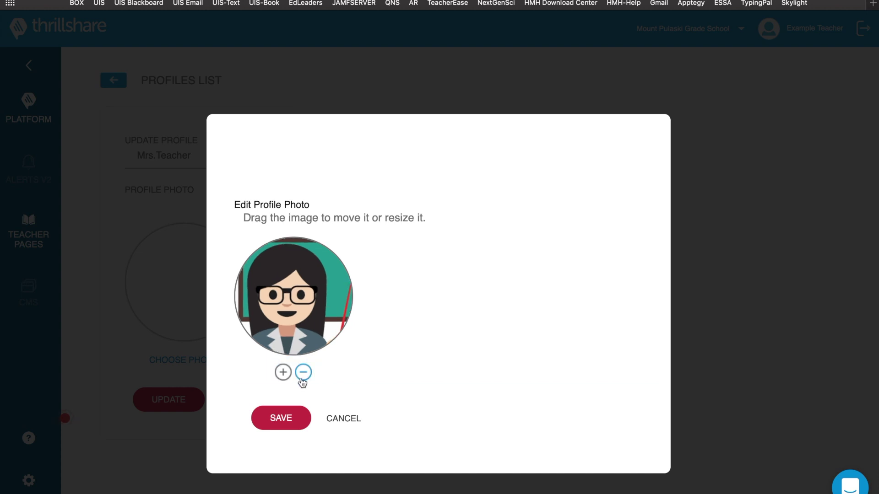
{"action": "double_click", "coordinate": [303, 372]}
{"action": "left_click_drag", "start_coordinate": [298, 315], "coordinate": [296, 314]}
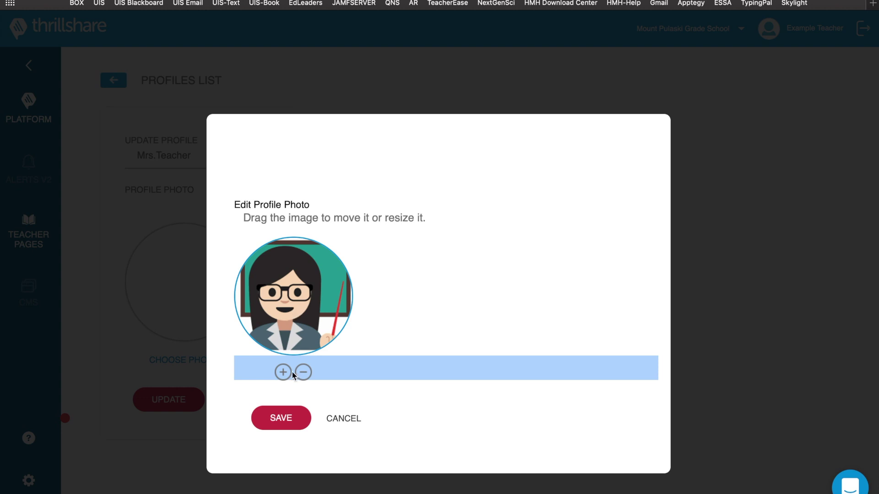
{"action": "left_click", "coordinate": [287, 418]}
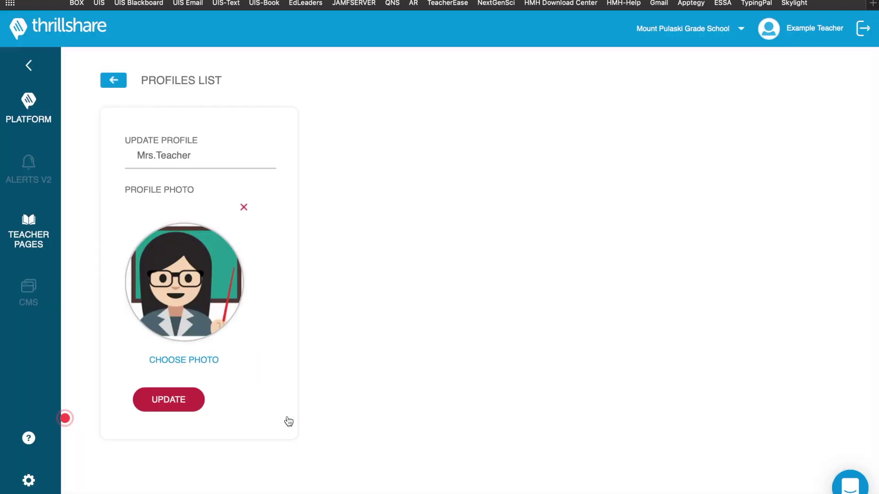
{"action": "left_click", "coordinate": [161, 406]}
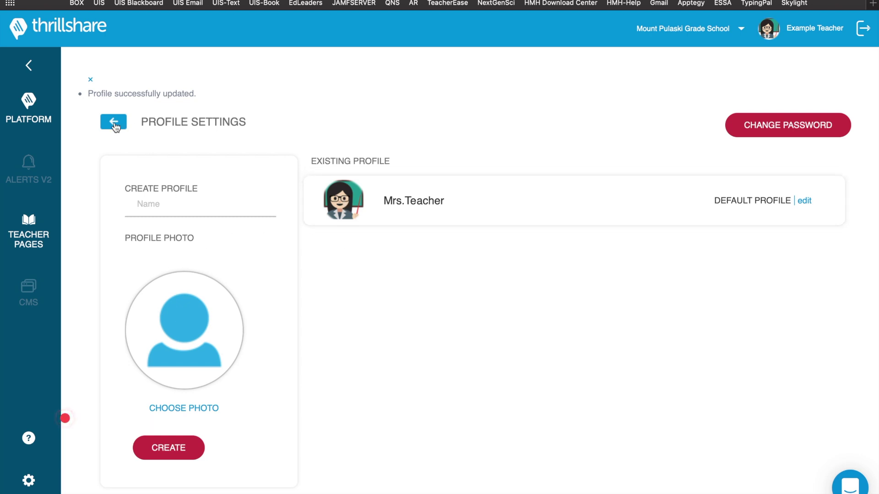
- Save preferences with Receive Email Notifications set to No, then return to My Settings
{"action": "left_click", "coordinate": [116, 124]}
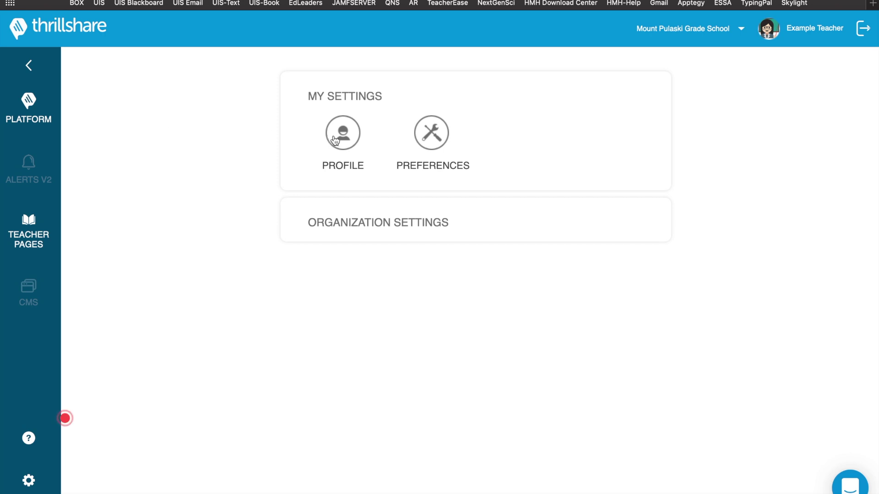
{"action": "left_click", "coordinate": [426, 140]}
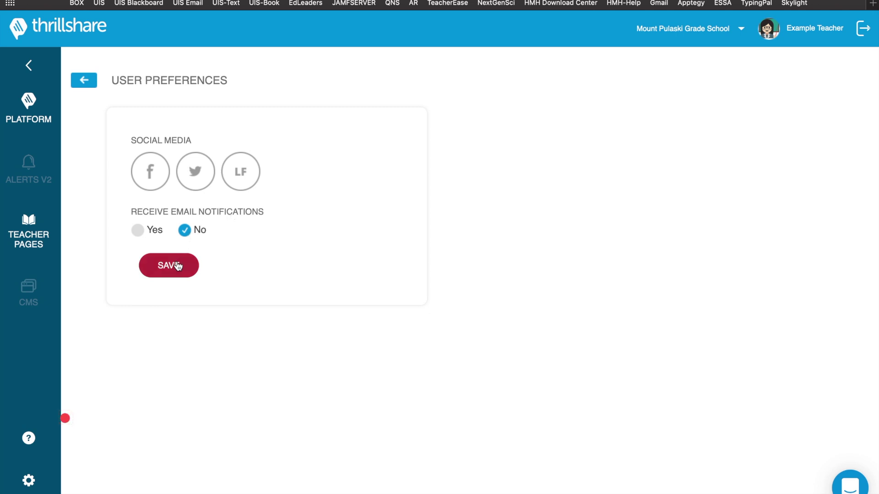
{"action": "left_click", "coordinate": [177, 266]}
{"action": "left_click", "coordinate": [88, 90]}
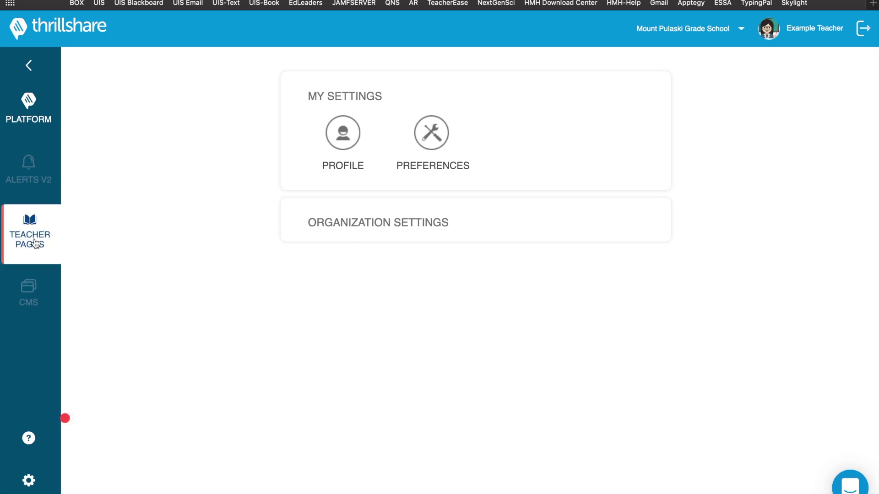
- Open the Live Feed posting page and review the previous posts and channel options
{"action": "mouse_move", "coordinate": [37, 121]}
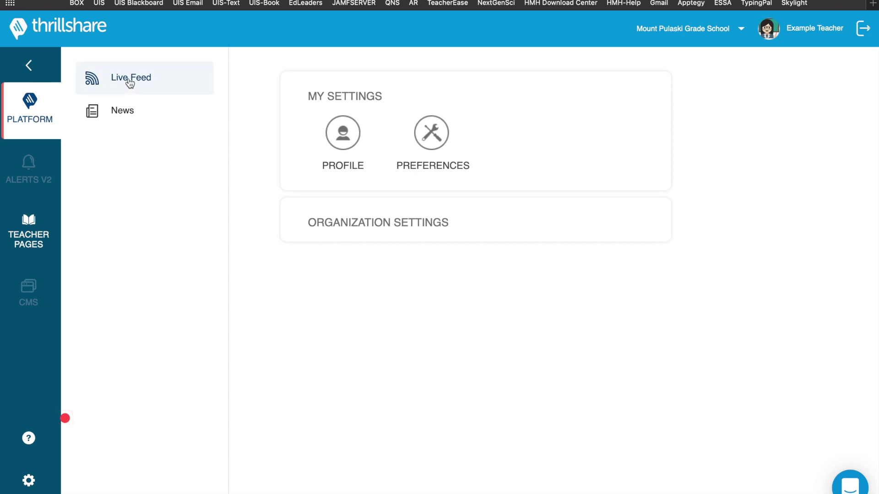
{"action": "left_click", "coordinate": [130, 83]}
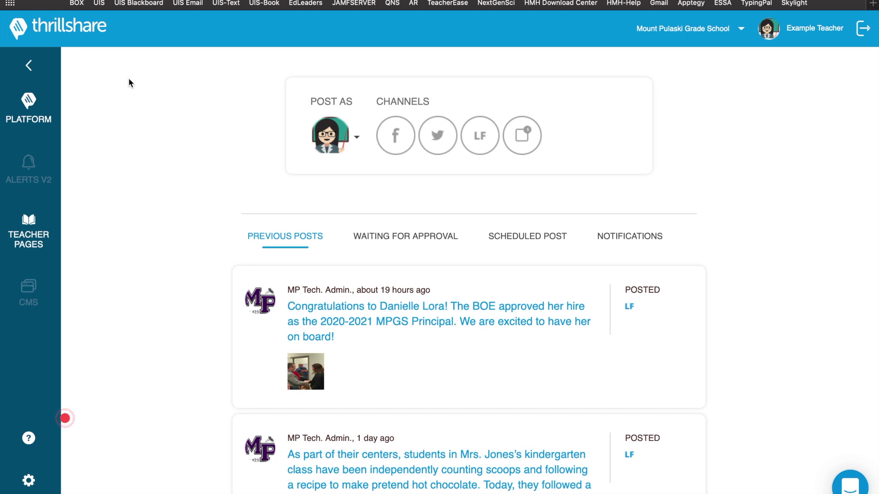
{"action": "scroll", "coordinate": [395, 310], "scroll_direction": "down", "scroll_amount": 2}
{"action": "scroll", "coordinate": [395, 309], "scroll_direction": "down", "scroll_amount": 4}
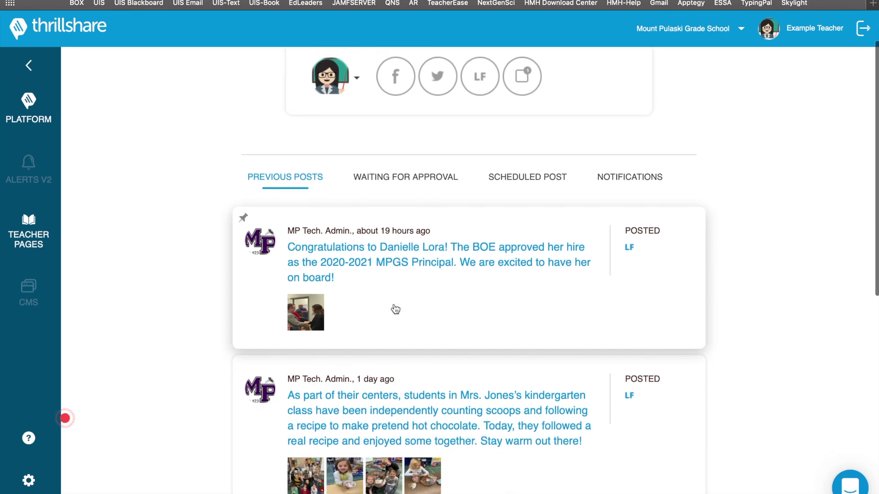
{"action": "scroll", "coordinate": [396, 309], "scroll_direction": "down", "scroll_amount": 5}
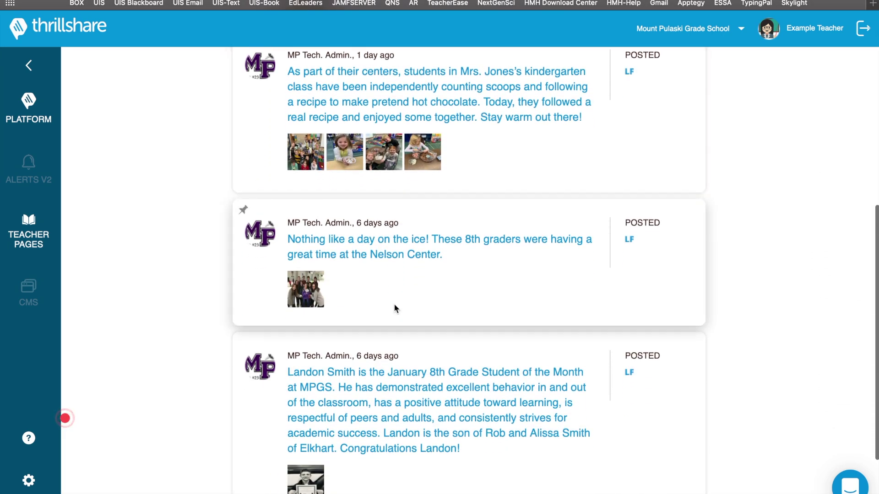
{"action": "scroll", "coordinate": [395, 309], "scroll_direction": "up", "scroll_amount": 3}
{"action": "scroll", "coordinate": [395, 308], "scroll_direction": "up", "scroll_amount": 6}
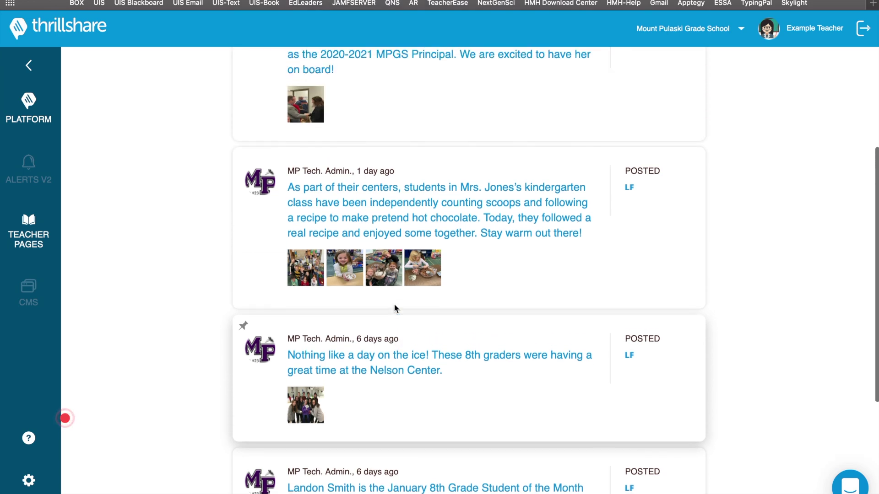
{"action": "scroll", "coordinate": [393, 303], "scroll_direction": "up", "scroll_amount": 1}
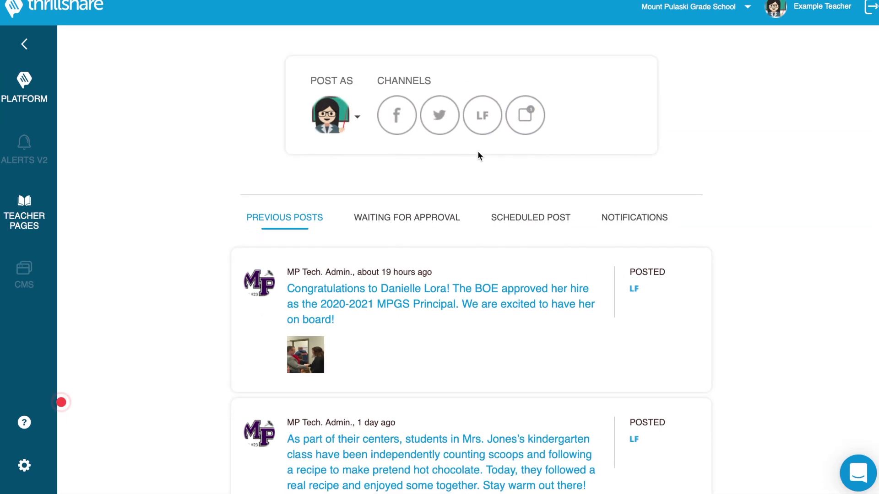
- Choose the LF (Live Feed) channel for a new post
{"action": "left_click", "coordinate": [485, 119]}
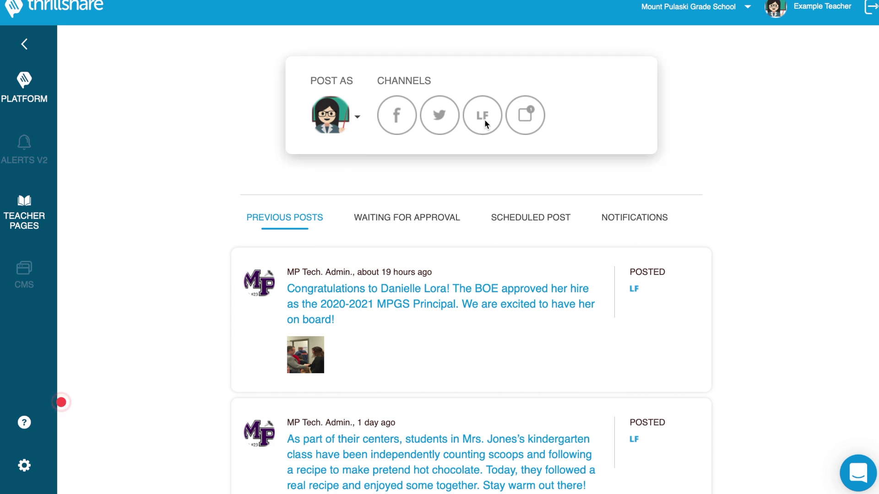
{"action": "left_click", "coordinate": [484, 119]}
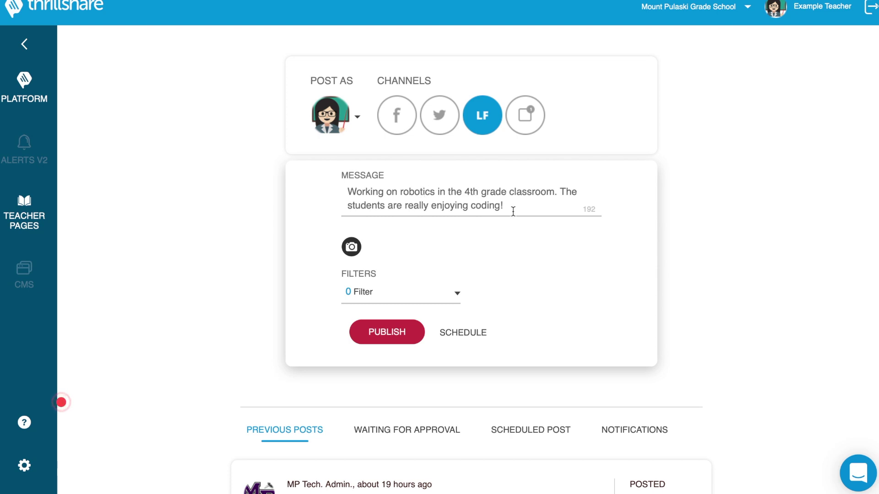
- Attach the robotics1 and robotics2 photos from the Desktop to the post
{"action": "left_click", "coordinate": [352, 247]}
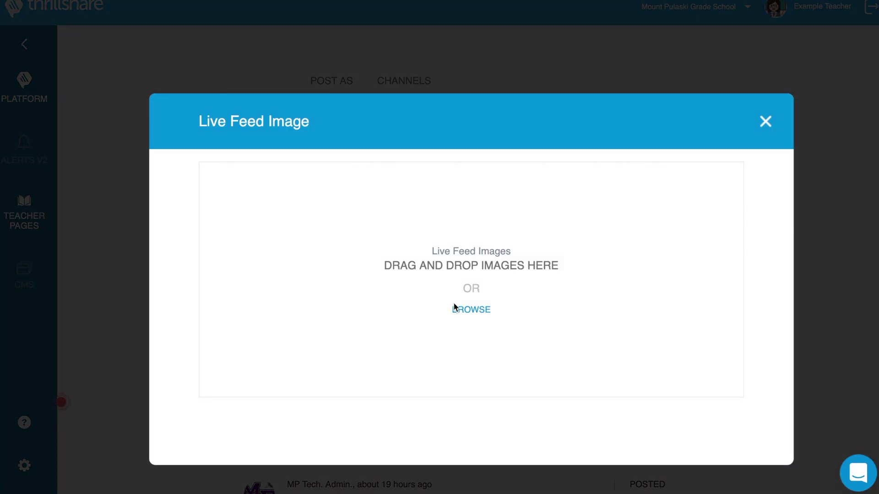
{"action": "left_click", "coordinate": [457, 310]}
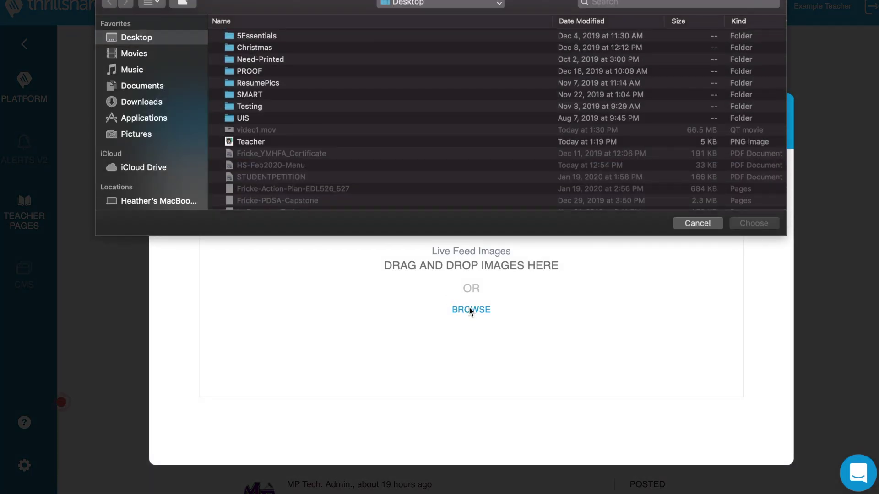
{"action": "scroll", "coordinate": [318, 165], "scroll_direction": "down", "scroll_amount": 5}
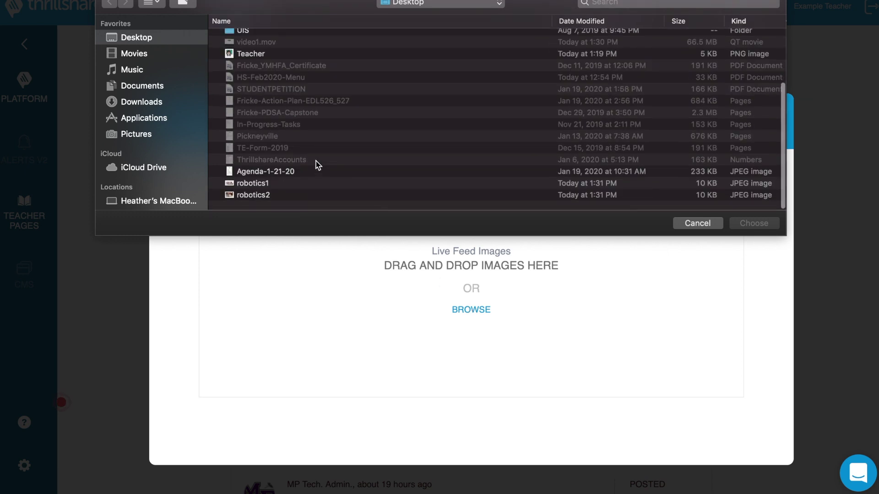
{"action": "left_click", "coordinate": [275, 193]}
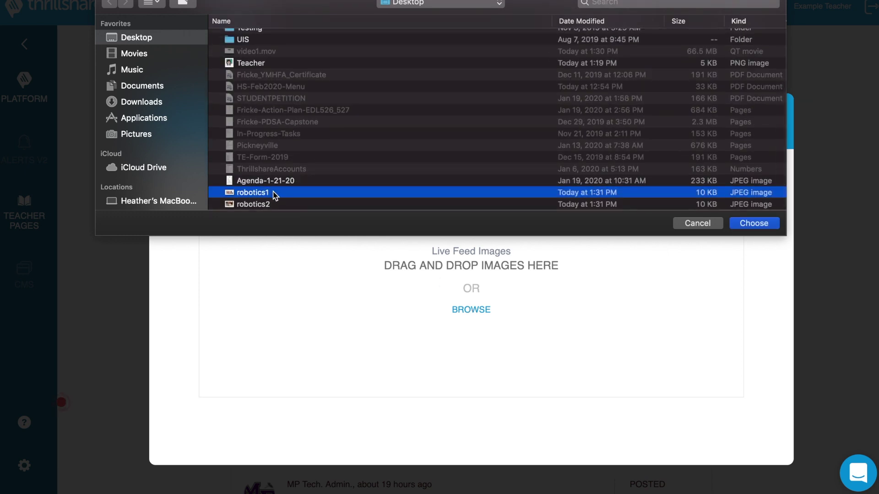
{"action": "right_click", "coordinate": [269, 205]}
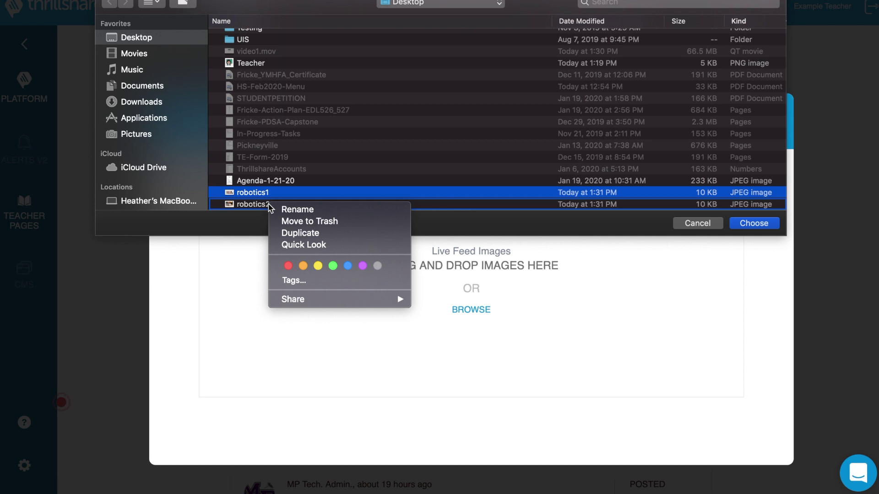
{"action": "key", "text": "Escape"}
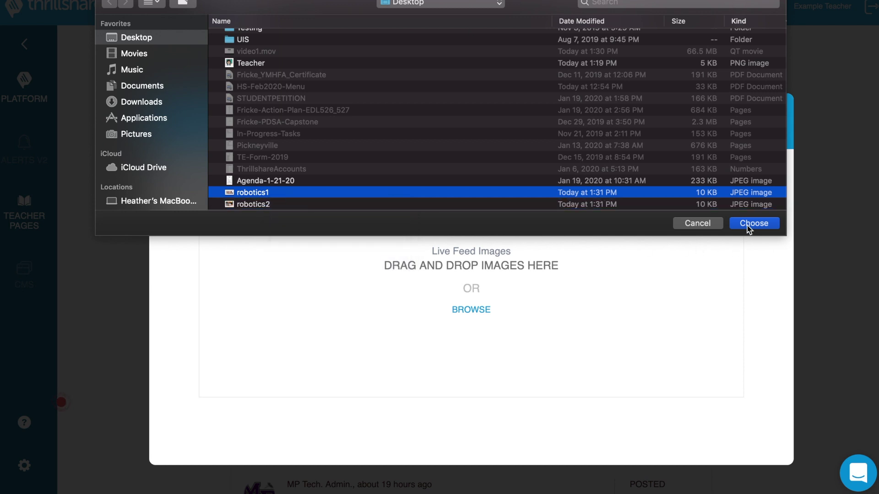
{"action": "left_click", "coordinate": [539, 205], "text": "shift"}
{"action": "left_click", "coordinate": [745, 225]}
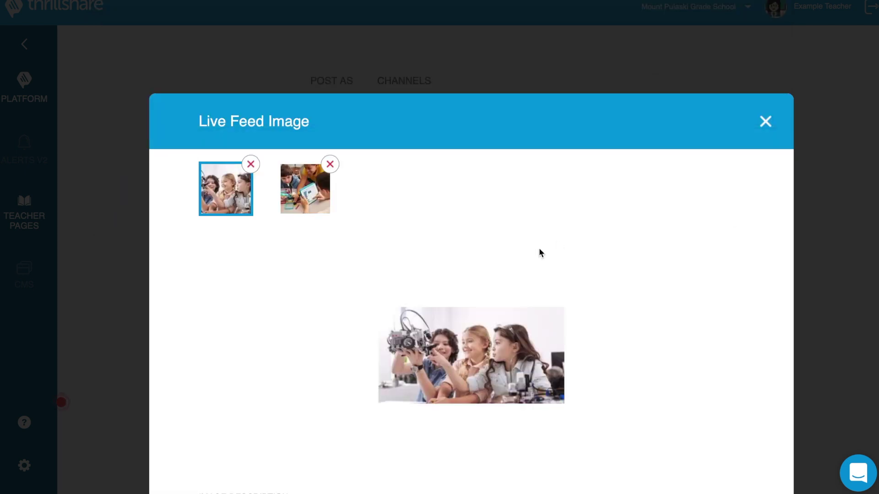
- Caption the first photo "Girls working on their robotics project."
{"action": "scroll", "coordinate": [456, 288], "scroll_direction": "down", "scroll_amount": 3}
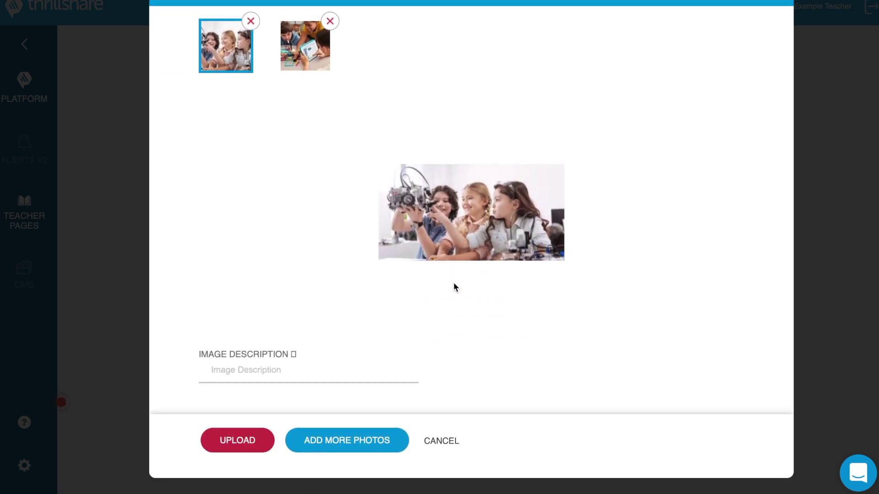
{"action": "left_click", "coordinate": [228, 385]}
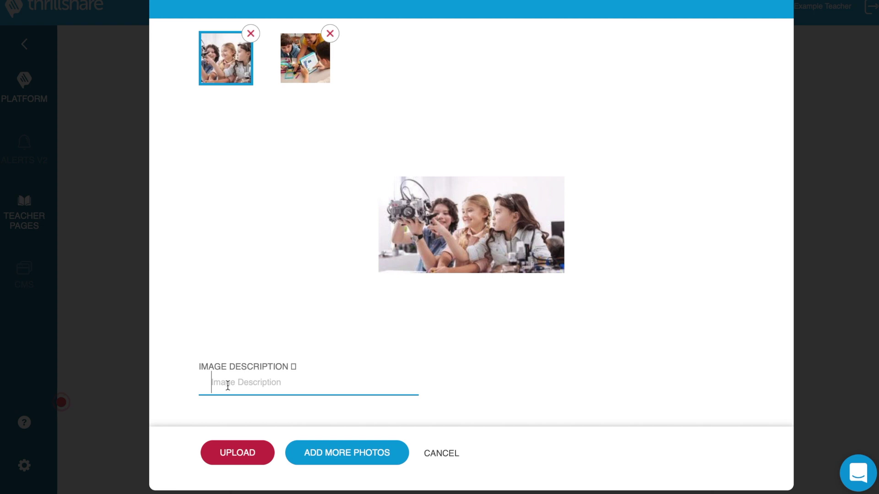
{"action": "type", "text": "Girls working on their "}
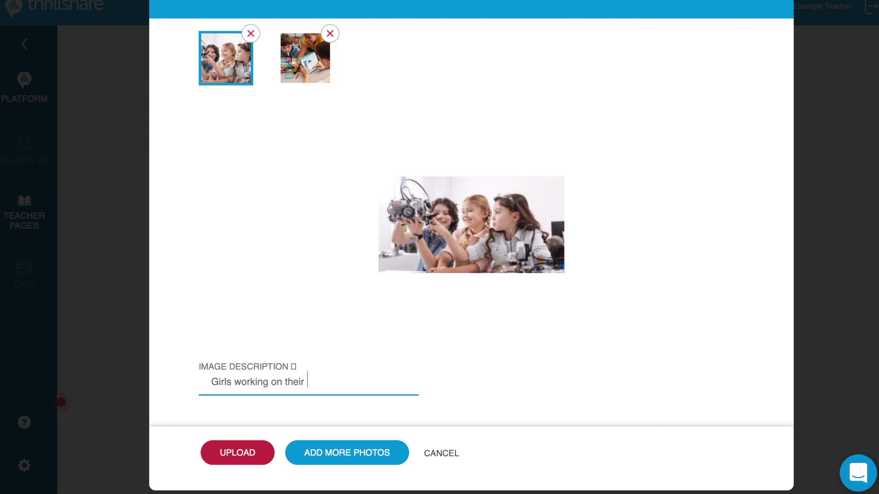
{"action": "type", "text": "robotics project."}
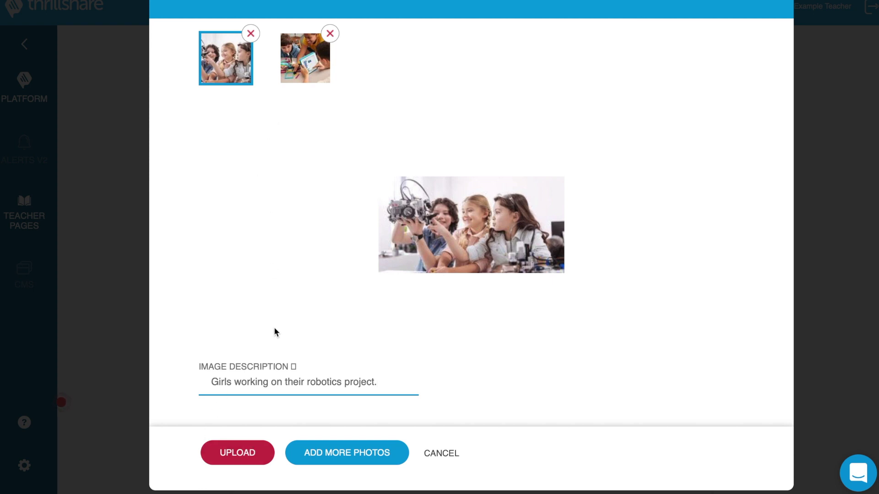
- Caption the second photo "The boys are enjoying coding!"
{"action": "left_click", "coordinate": [324, 74]}
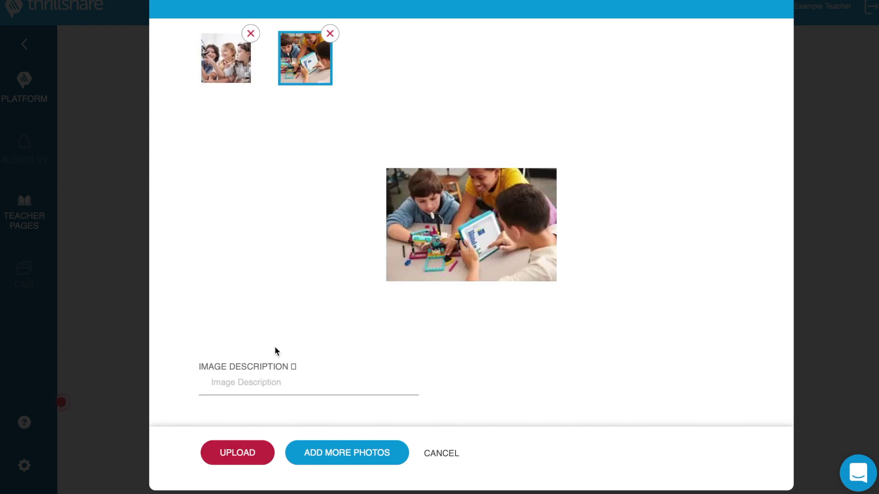
{"action": "left_click", "coordinate": [271, 381]}
{"action": "type", "text": "The boys are enjo"}
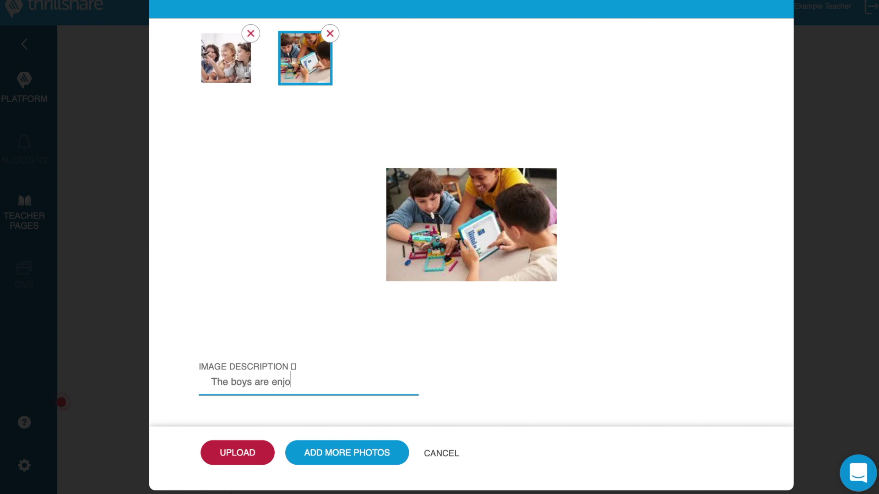
{"action": "type", "text": "ying coding!"}
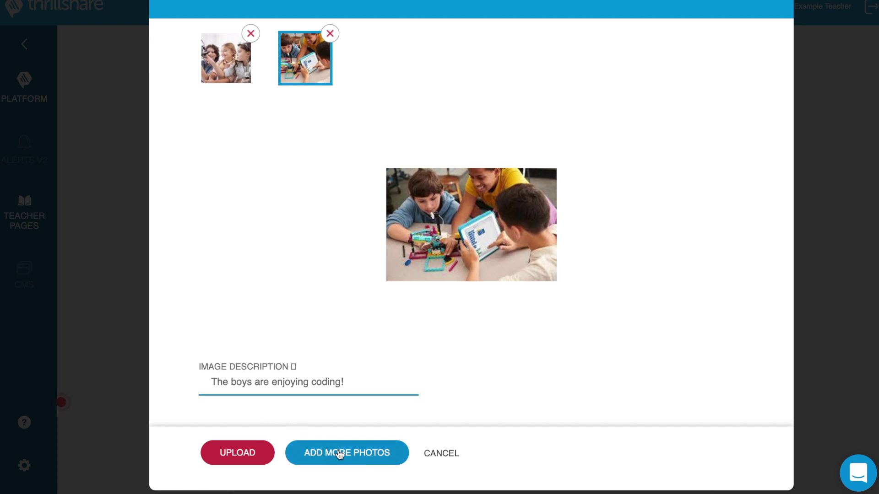
- Upload both photos, tag the post Classroom Activities, and publish it
{"action": "left_click", "coordinate": [237, 454]}
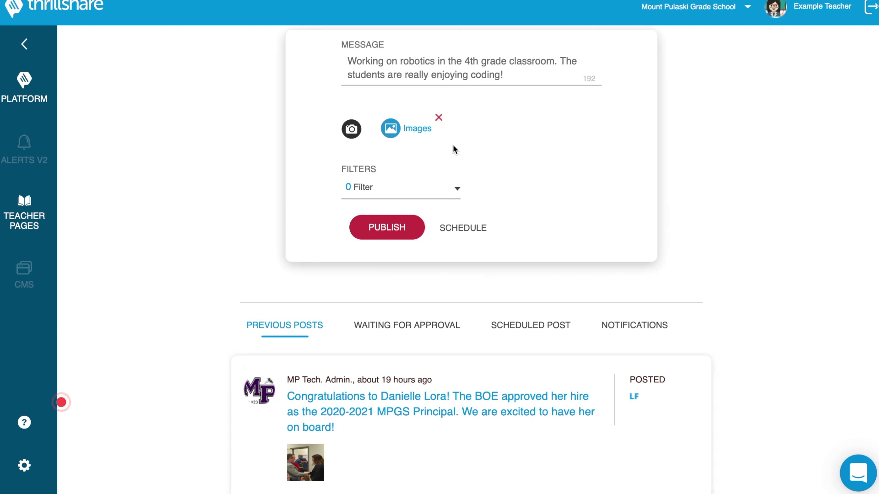
{"action": "scroll", "coordinate": [453, 147], "scroll_direction": "up", "scroll_amount": 1}
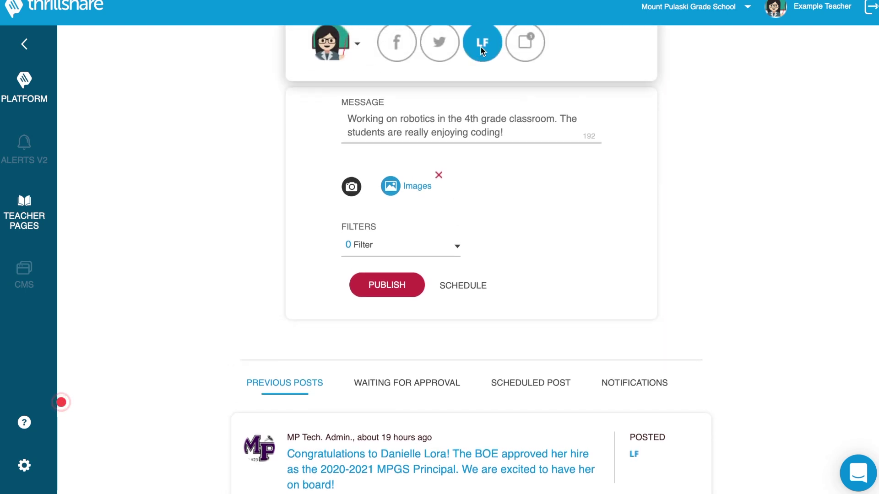
{"action": "left_click", "coordinate": [382, 249]}
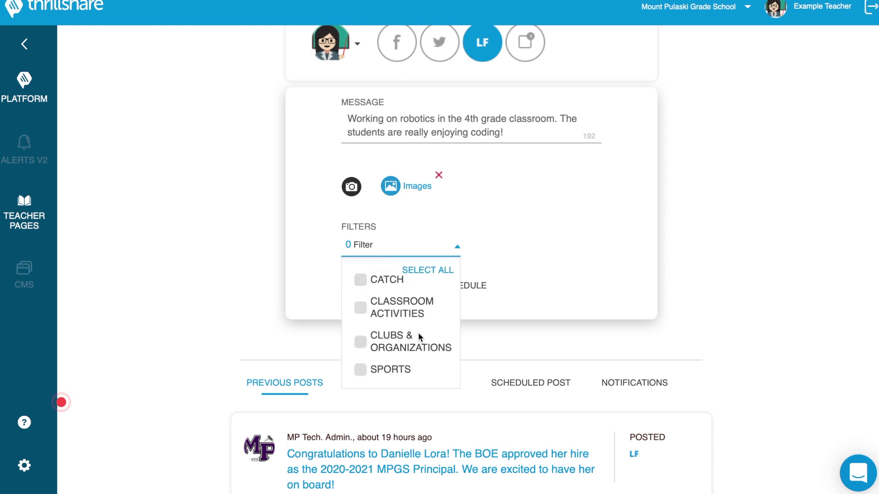
{"action": "left_click", "coordinate": [360, 307]}
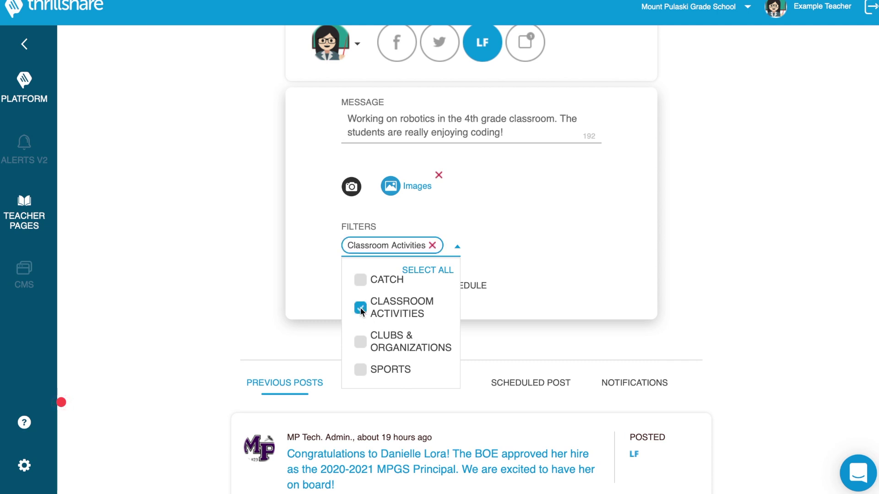
{"action": "left_click", "coordinate": [396, 256]}
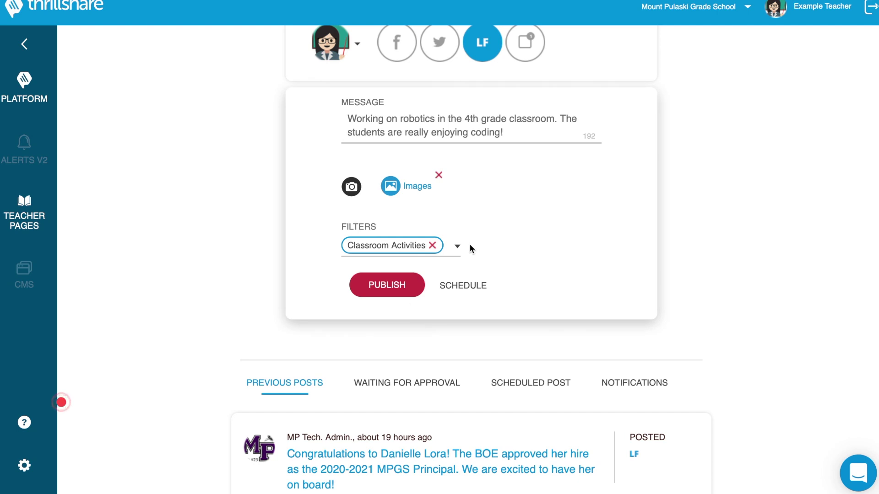
{"action": "left_click", "coordinate": [459, 246]}
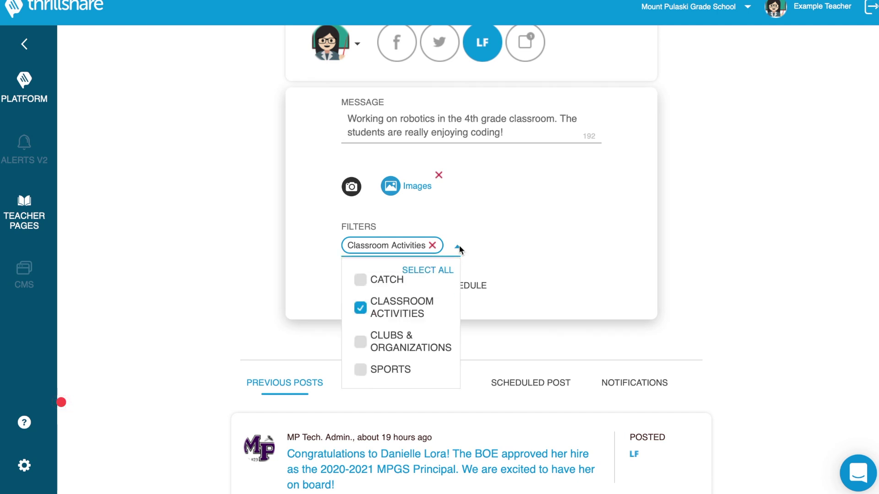
{"action": "left_click", "coordinate": [409, 248]}
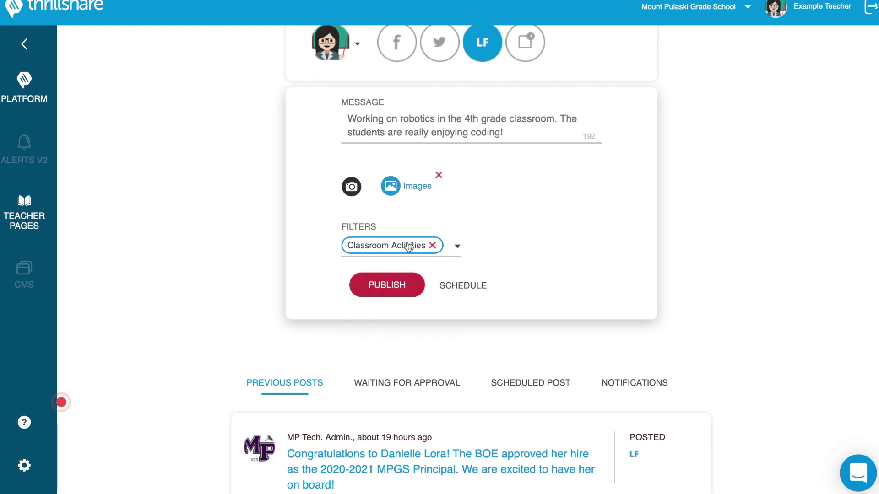
{"action": "left_click", "coordinate": [395, 286]}
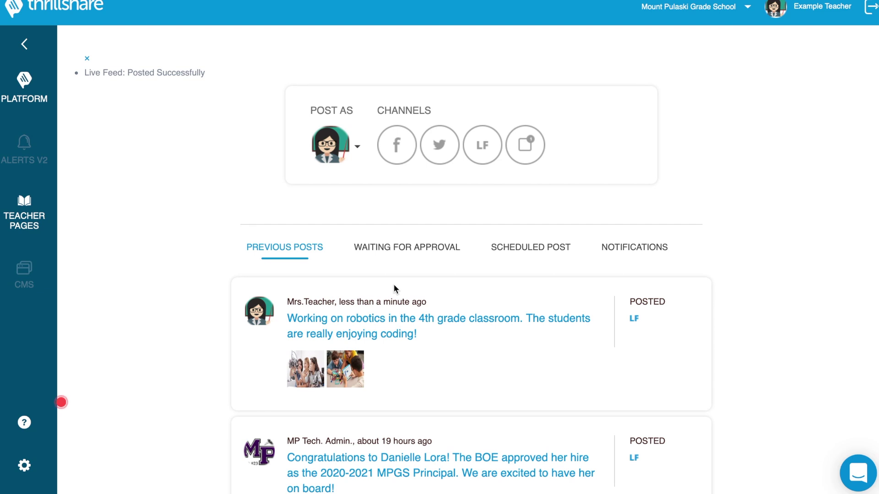
- Review the published robotics post under Previous Posts, then bring up the Mount Pulaski Grade School website
{"action": "scroll", "coordinate": [394, 289], "scroll_direction": "down", "scroll_amount": 3}
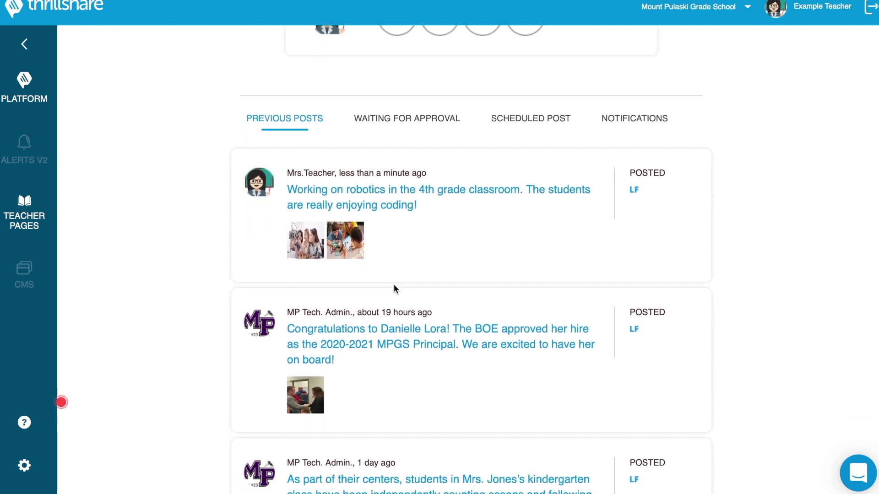
{"action": "mouse_move", "coordinate": [340, 198]}
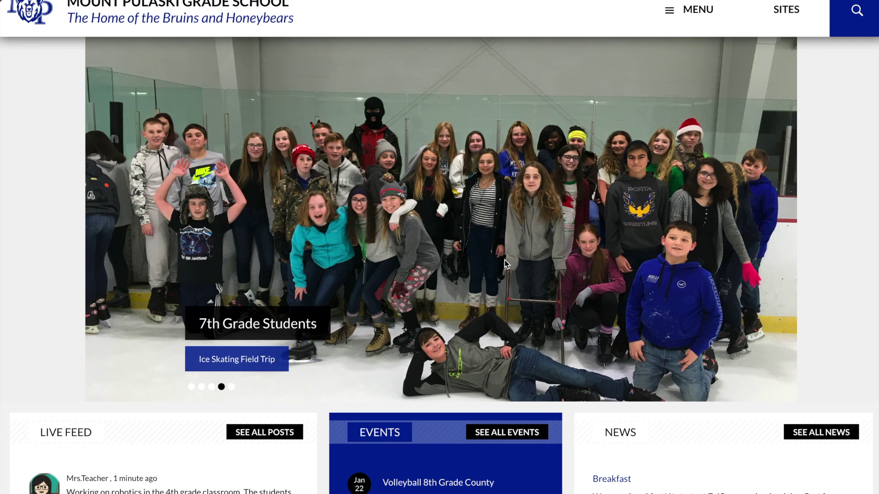
- View both images on the robotics post in the Live Feed, then close the image viewer
{"action": "scroll", "coordinate": [505, 260], "scroll_direction": "down", "scroll_amount": 1}
{"action": "scroll", "coordinate": [504, 260], "scroll_direction": "down", "scroll_amount": 2}
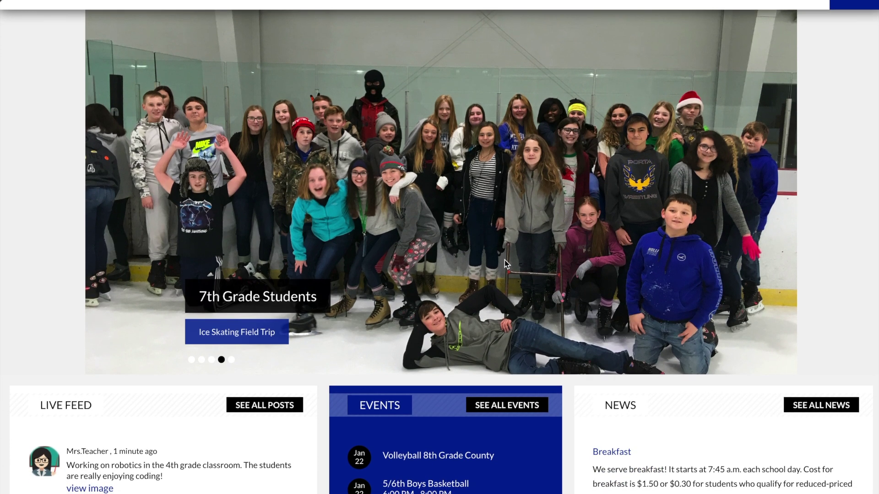
{"action": "scroll", "coordinate": [504, 260], "scroll_direction": "down", "scroll_amount": 4}
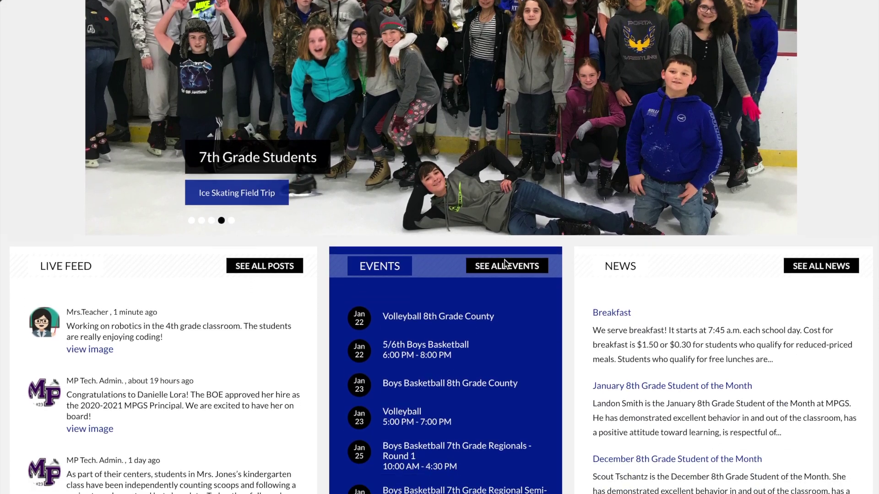
{"action": "scroll", "coordinate": [504, 260], "scroll_direction": "down", "scroll_amount": 3}
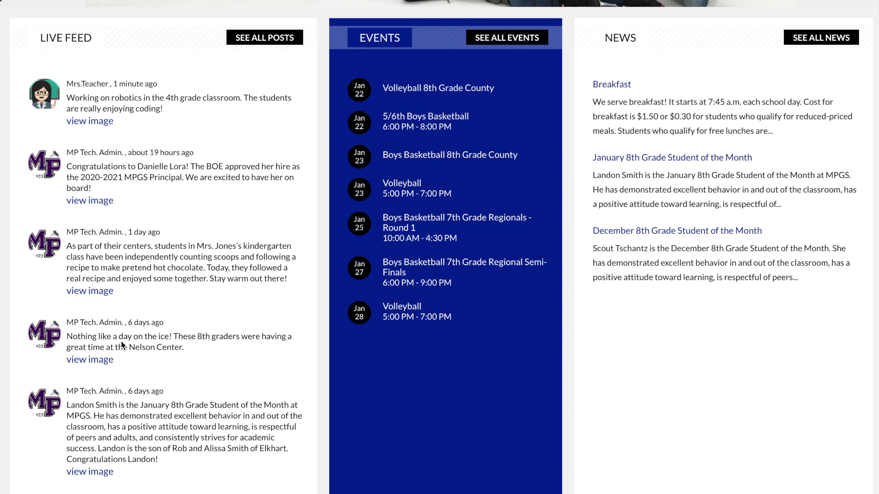
{"action": "left_click", "coordinate": [90, 122]}
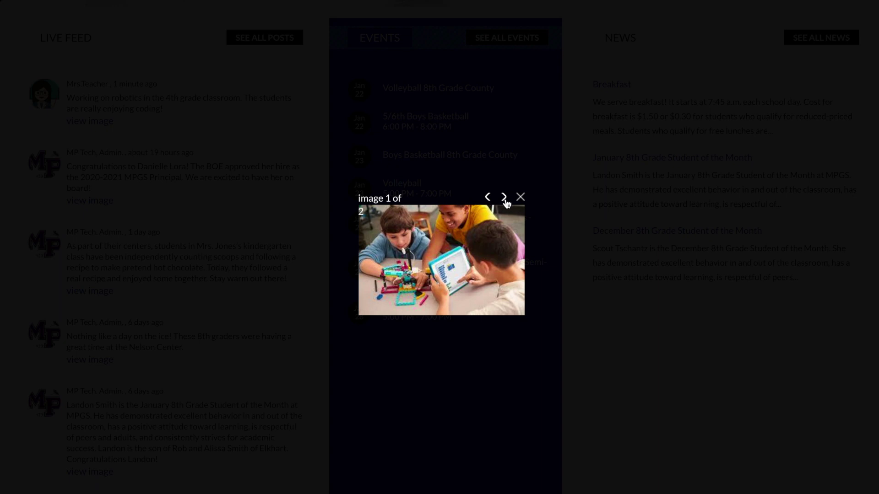
{"action": "left_click", "coordinate": [503, 198]}
{"action": "left_click", "coordinate": [527, 206]}
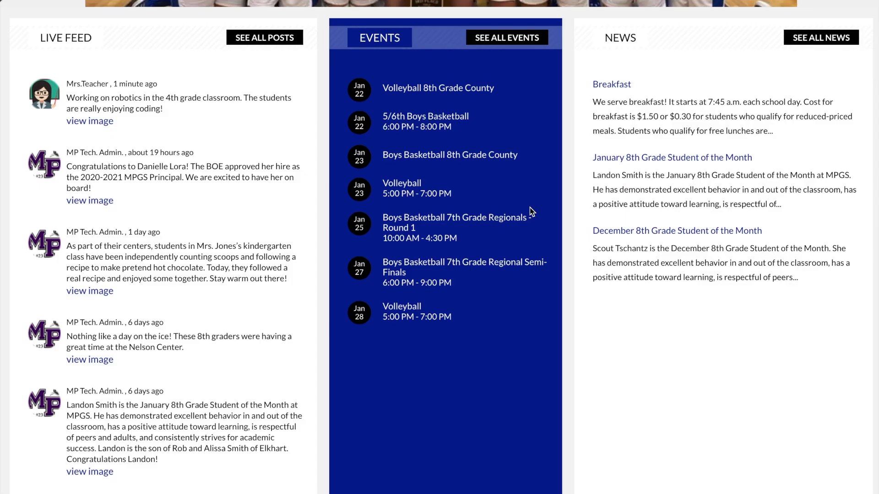
- Scroll through the school home page before returning to Thrillshare's posting page
{"action": "scroll", "coordinate": [294, 168], "scroll_direction": "up", "scroll_amount": 4}
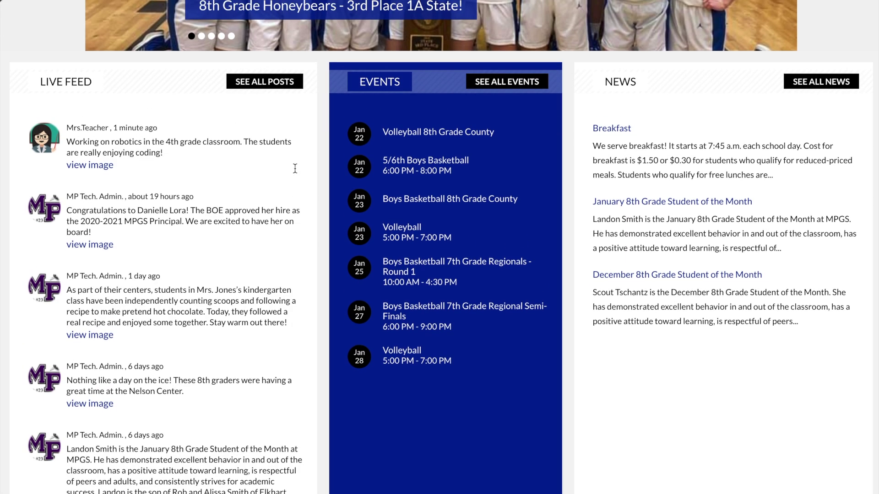
{"action": "scroll", "coordinate": [294, 168], "scroll_direction": "up", "scroll_amount": 4}
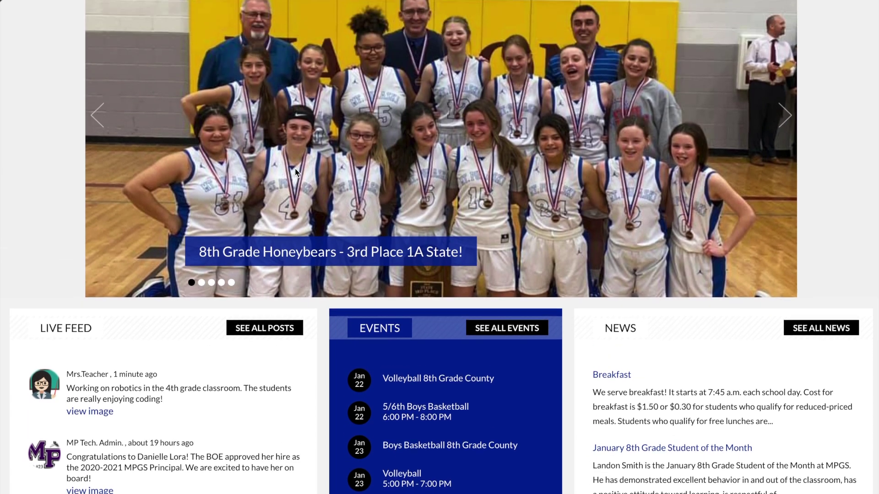
{"action": "scroll", "coordinate": [295, 173], "scroll_direction": "up", "scroll_amount": 1}
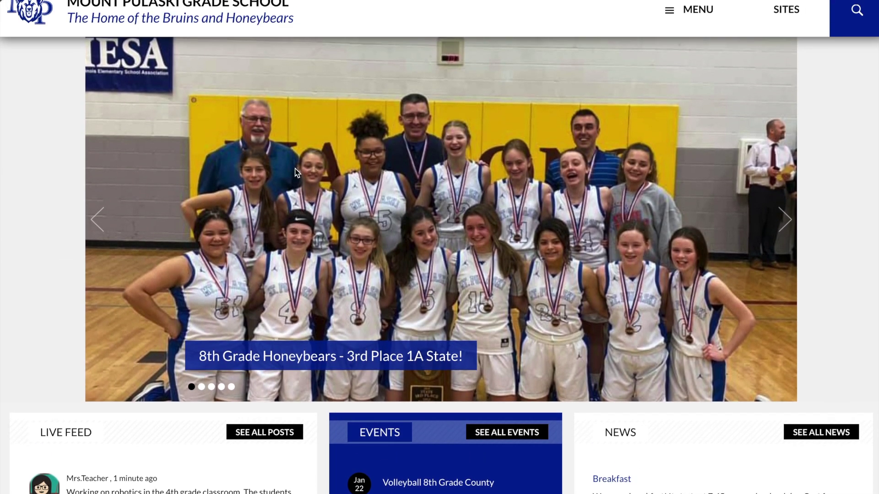
{"action": "scroll", "coordinate": [294, 174], "scroll_direction": "down", "scroll_amount": 1}
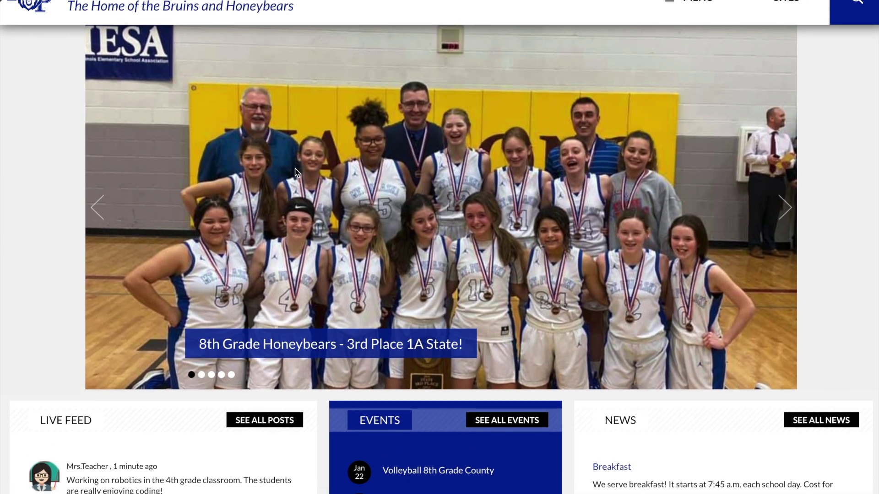
{"action": "scroll", "coordinate": [296, 173], "scroll_direction": "down", "scroll_amount": 5}
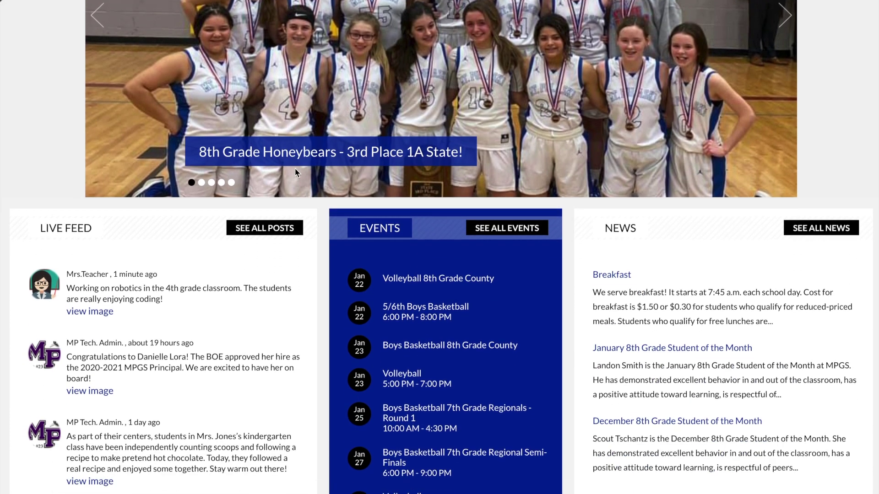
{"action": "scroll", "coordinate": [296, 173], "scroll_direction": "down", "scroll_amount": 1}
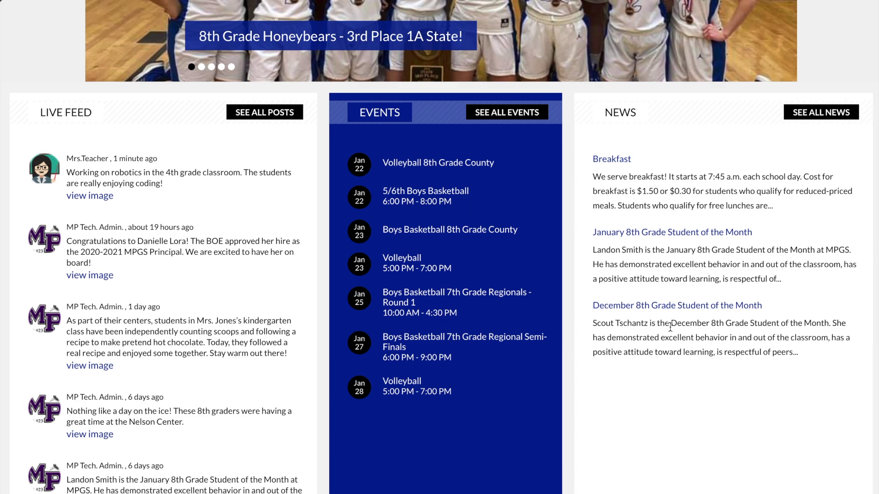
{"action": "scroll", "coordinate": [670, 327], "scroll_direction": "down", "scroll_amount": 1}
{"action": "scroll", "coordinate": [670, 327], "scroll_direction": "down", "scroll_amount": 2}
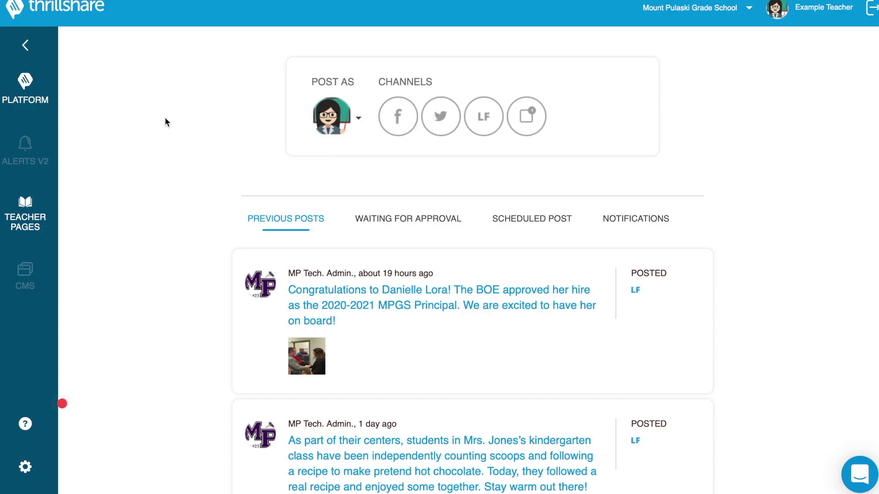
- Go to PLATFORM > News and browse the articles from Breakfast down to Winter Sports Picture Day
{"action": "left_click", "coordinate": [26, 89]}
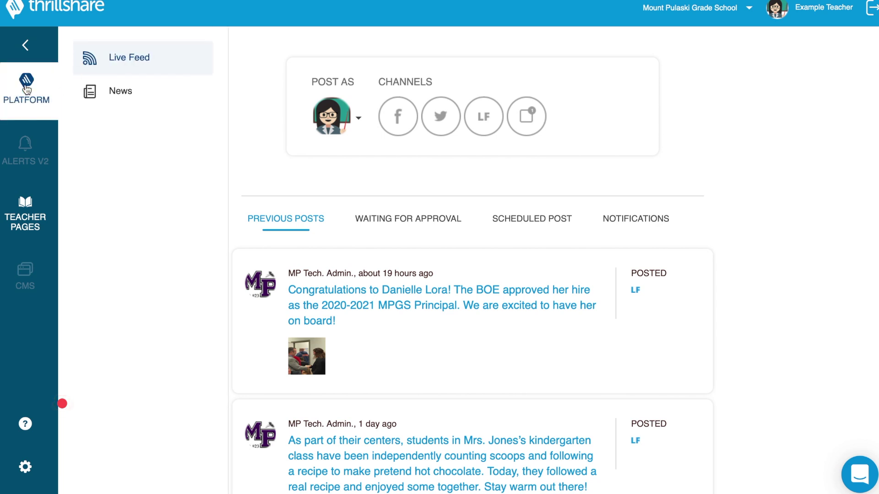
{"action": "left_click", "coordinate": [111, 92]}
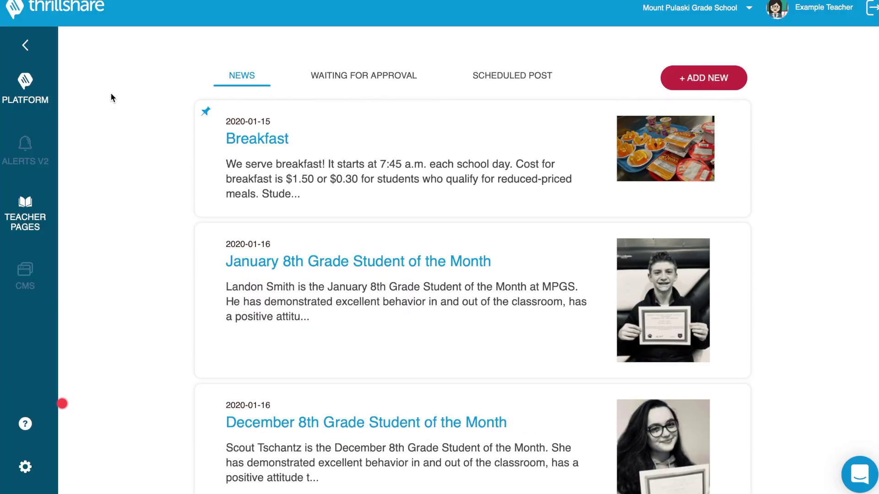
{"action": "scroll", "coordinate": [423, 228], "scroll_direction": "down", "scroll_amount": 2}
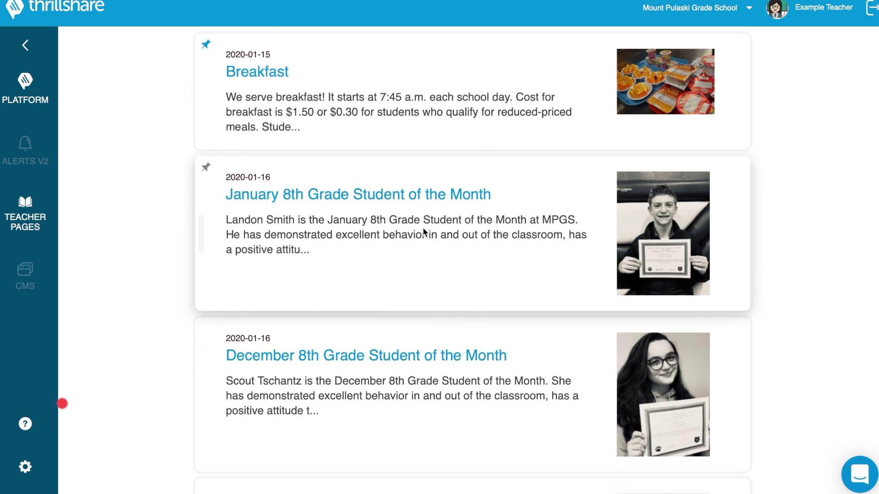
{"action": "scroll", "coordinate": [422, 227], "scroll_direction": "down", "scroll_amount": 5}
{"action": "scroll", "coordinate": [423, 227], "scroll_direction": "up", "scroll_amount": 6}
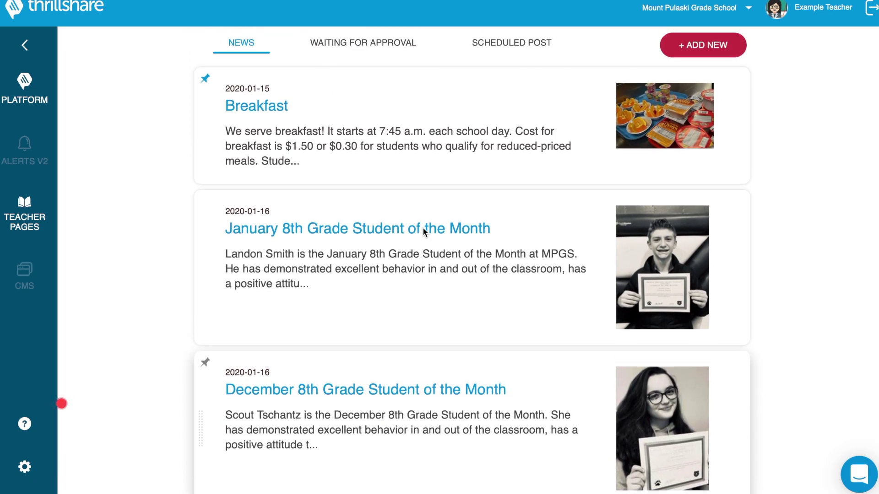
{"action": "scroll", "coordinate": [422, 227], "scroll_direction": "up", "scroll_amount": 1}
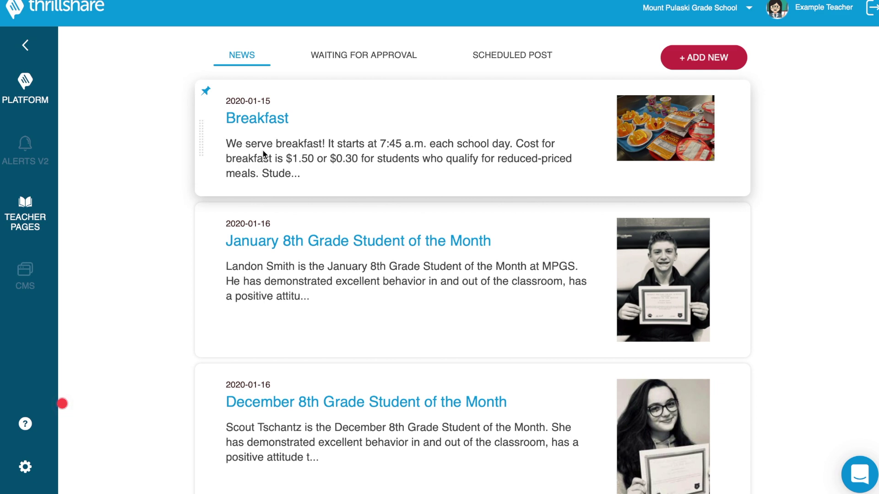
{"action": "scroll", "coordinate": [263, 154], "scroll_direction": "down", "scroll_amount": 3}
{"action": "scroll", "coordinate": [262, 149], "scroll_direction": "down", "scroll_amount": 2}
{"action": "scroll", "coordinate": [262, 150], "scroll_direction": "down", "scroll_amount": 6}
{"action": "scroll", "coordinate": [262, 149], "scroll_direction": "down", "scroll_amount": 7}
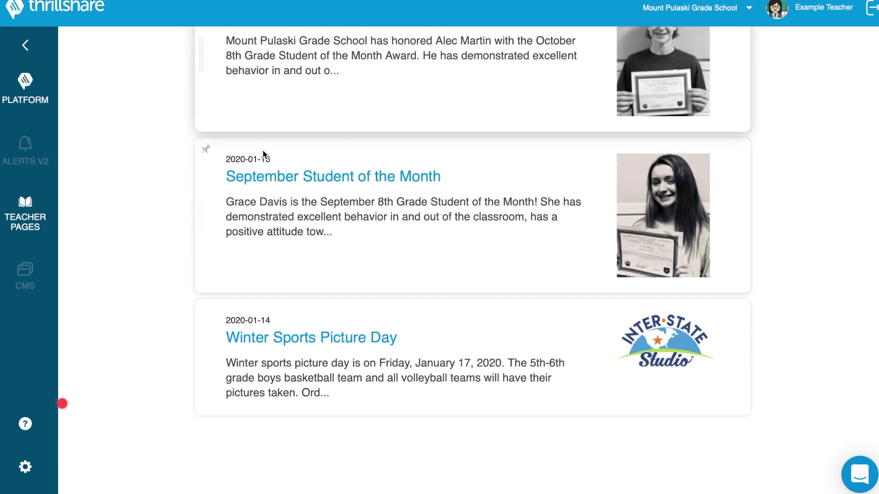
{"action": "scroll", "coordinate": [279, 359], "scroll_direction": "up", "scroll_amount": 2}
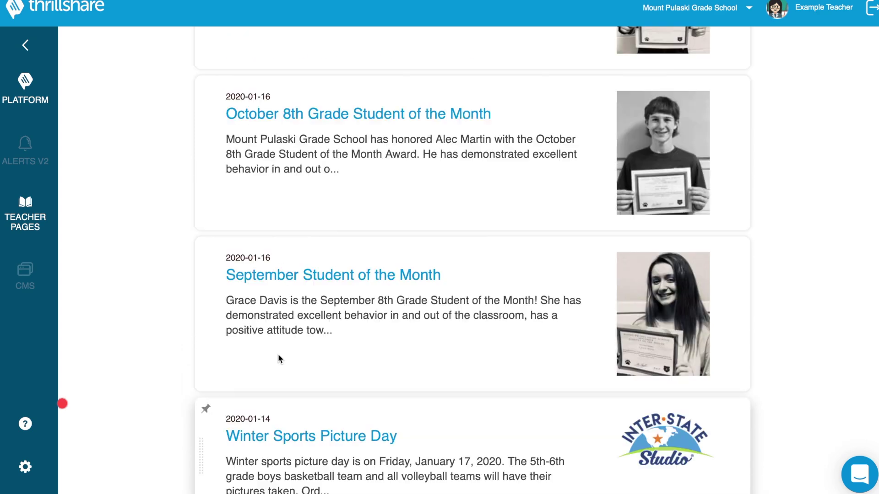
{"action": "scroll", "coordinate": [279, 359], "scroll_direction": "up", "scroll_amount": 10}
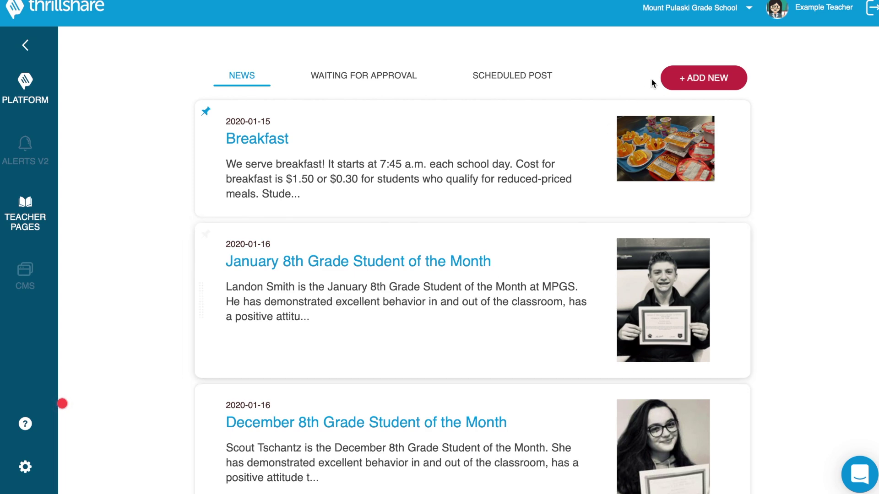
- Add a new news article using the Teacher PNG from the Desktop as its cover photo
{"action": "left_click", "coordinate": [682, 85]}
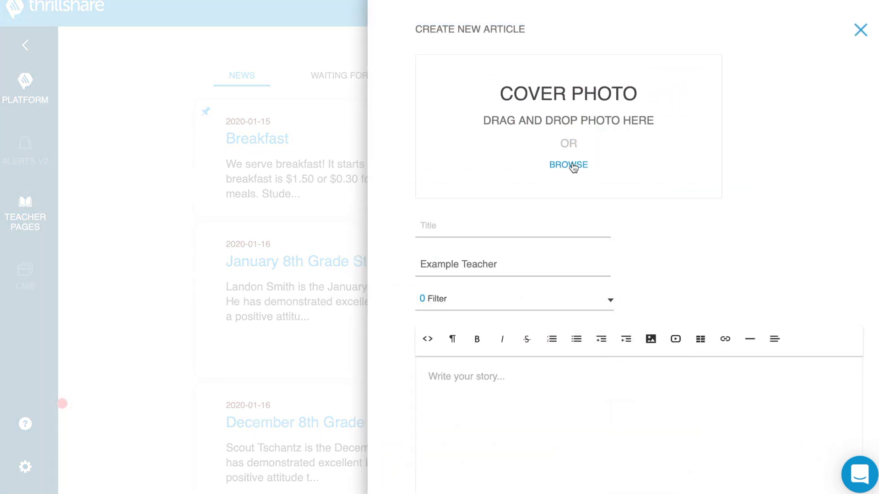
{"action": "left_click", "coordinate": [573, 168]}
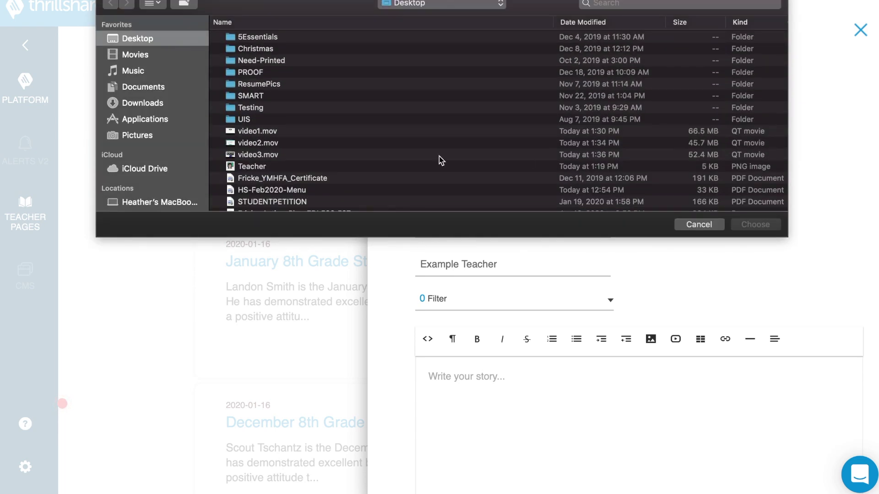
{"action": "left_click", "coordinate": [298, 166]}
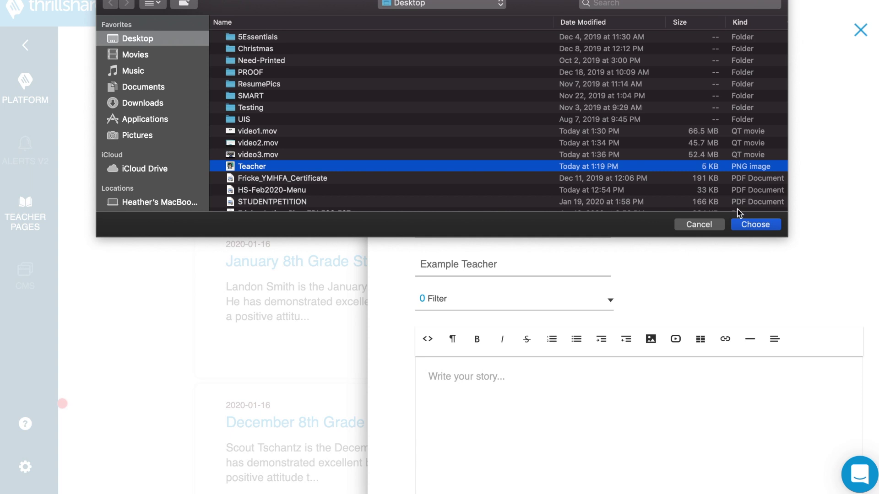
{"action": "left_click", "coordinate": [753, 225]}
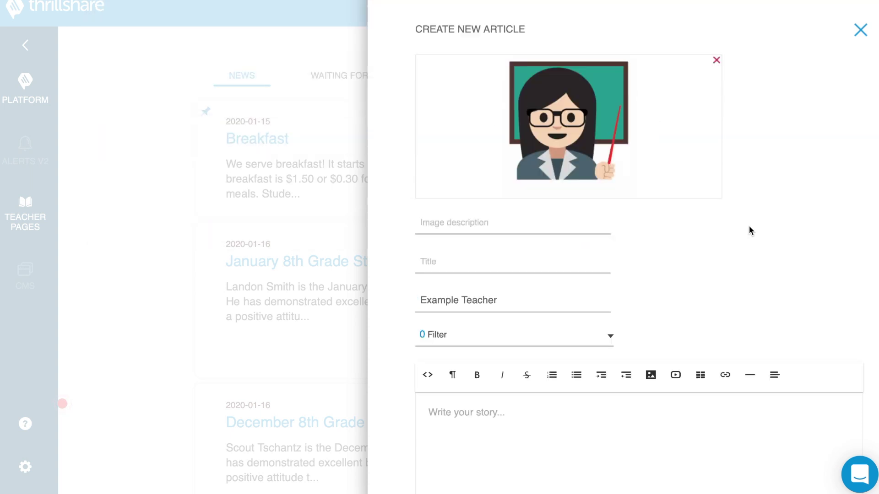
{"action": "left_click", "coordinate": [463, 221]}
- Enter the image description 'This is a teacher at MPGS!' and headline 'Teacher in MP are Awesome!'
{"action": "type", "text": "Thi"}
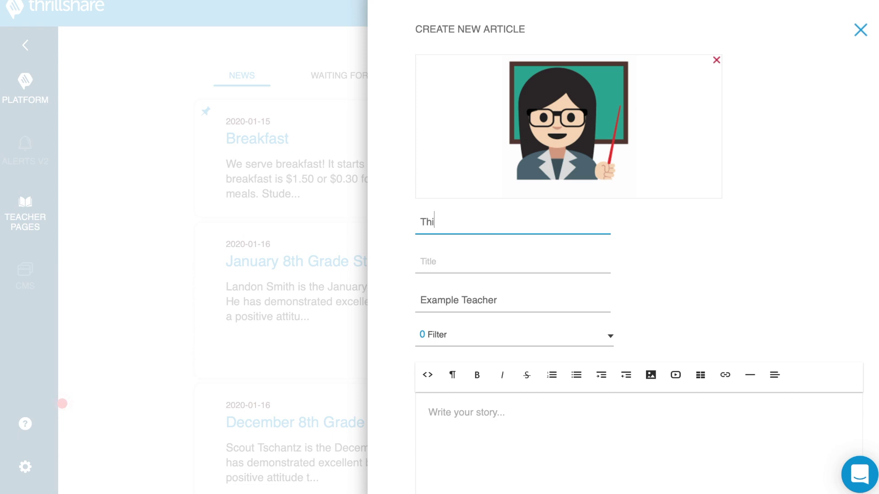
{"action": "type", "text": "s is a teacher at MP"}
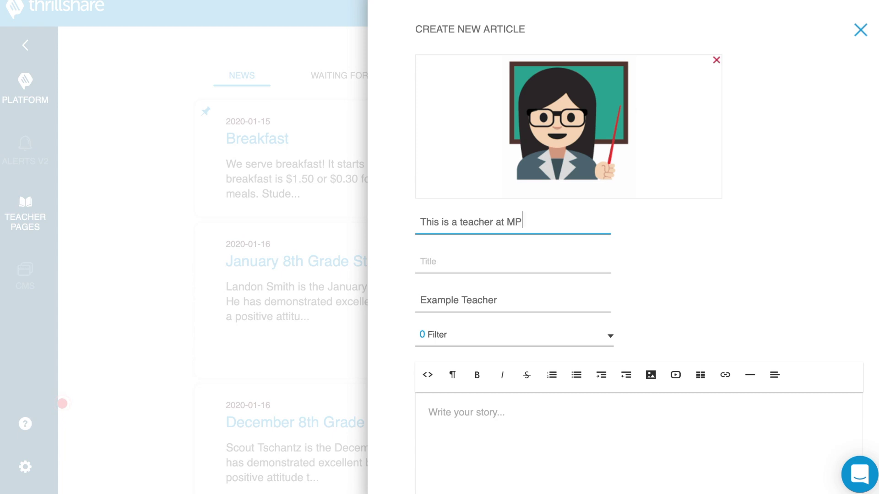
{"action": "type", "text": "GS!"}
{"action": "left_click", "coordinate": [440, 267]}
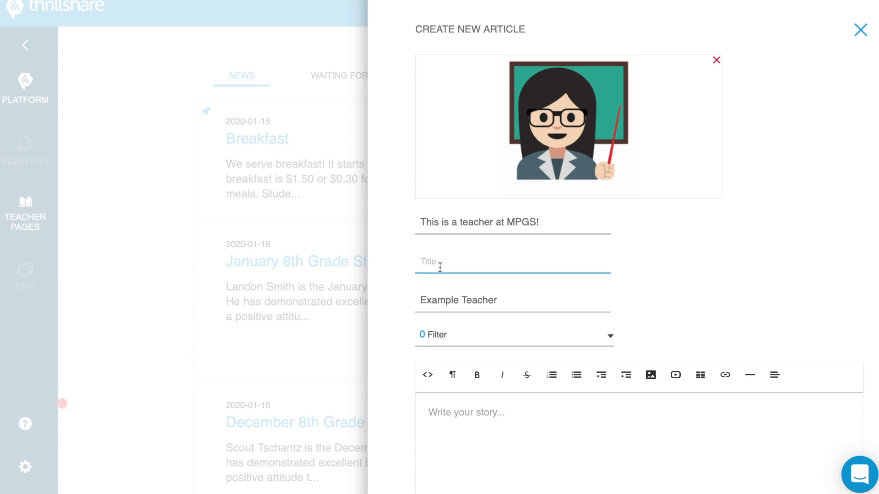
{"action": "type", "text": "Teacher in MP are Awe"}
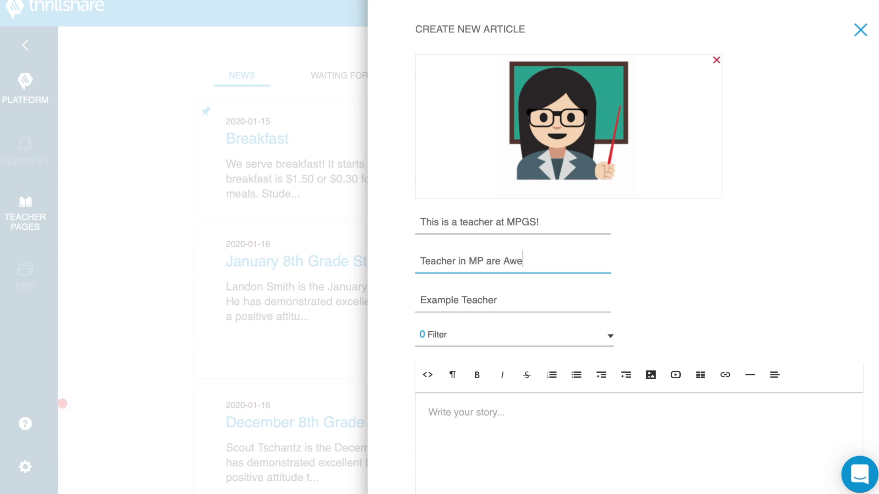
{"action": "type", "text": "some!"}
- Replace the prefilled author with the teacher's name and leave the filter with no category selected
{"action": "left_click", "coordinate": [448, 307]}
{"action": "key", "text": "ctrl+a"}
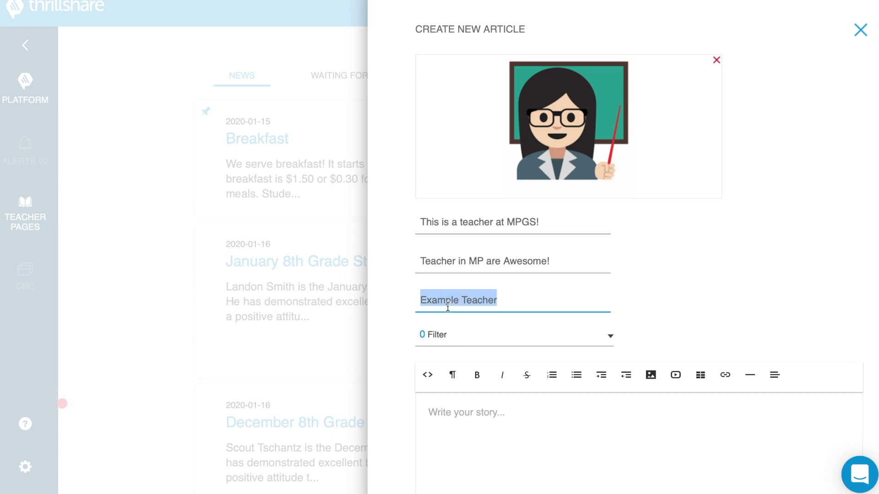
{"action": "key", "text": "BackSpace"}
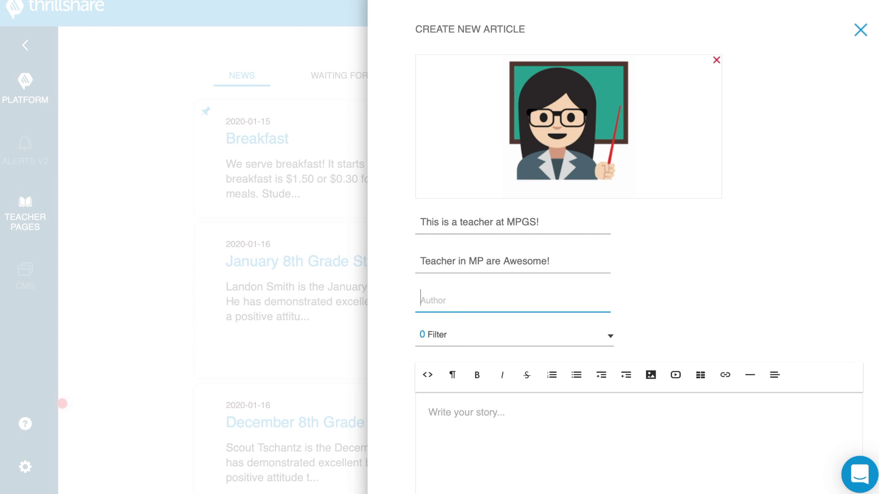
{"action": "type", "text": "Mrs. Fricke"}
{"action": "scroll", "coordinate": [485, 243], "scroll_direction": "down", "scroll_amount": 3}
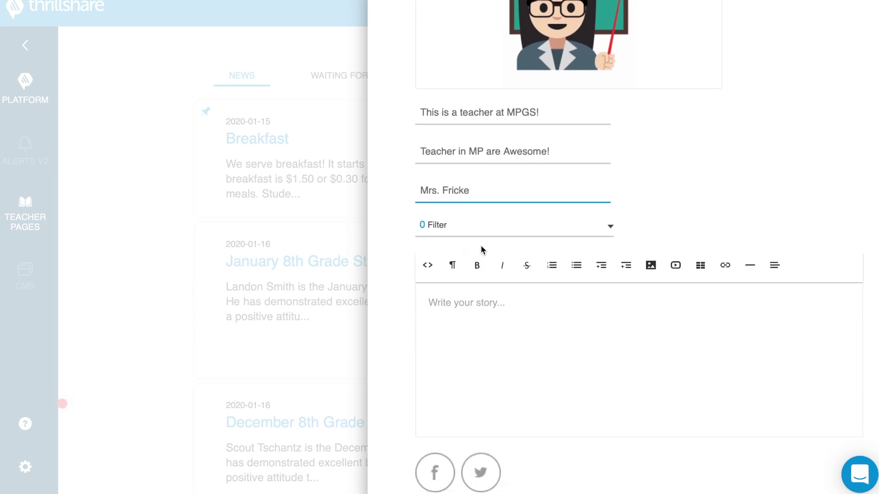
{"action": "left_click", "coordinate": [491, 233]}
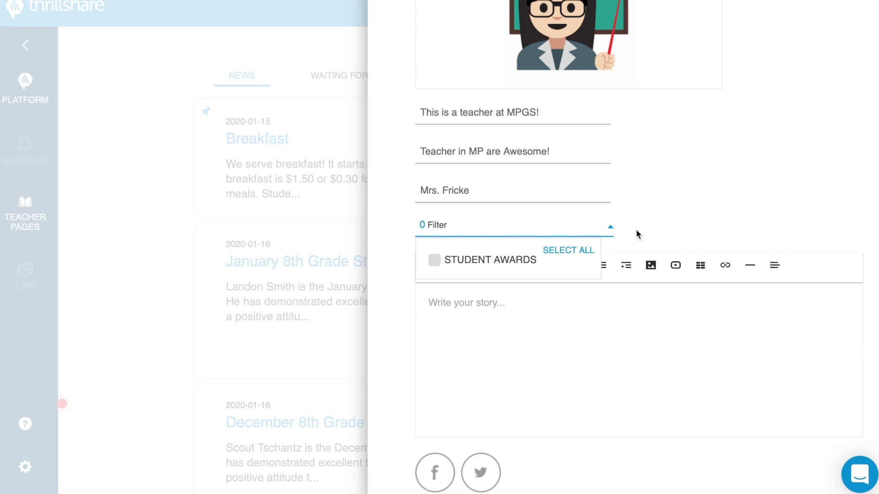
{"action": "left_click", "coordinate": [495, 235]}
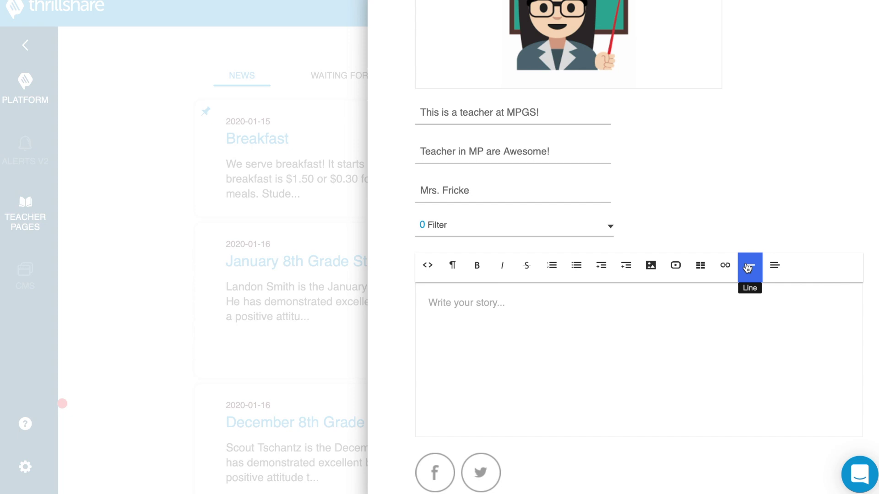
- Write the opening paragraph 'Here at MPGS and MPHS, we have excellent teachers' plus placeholder text, then start a new line
{"action": "left_click", "coordinate": [772, 268]}
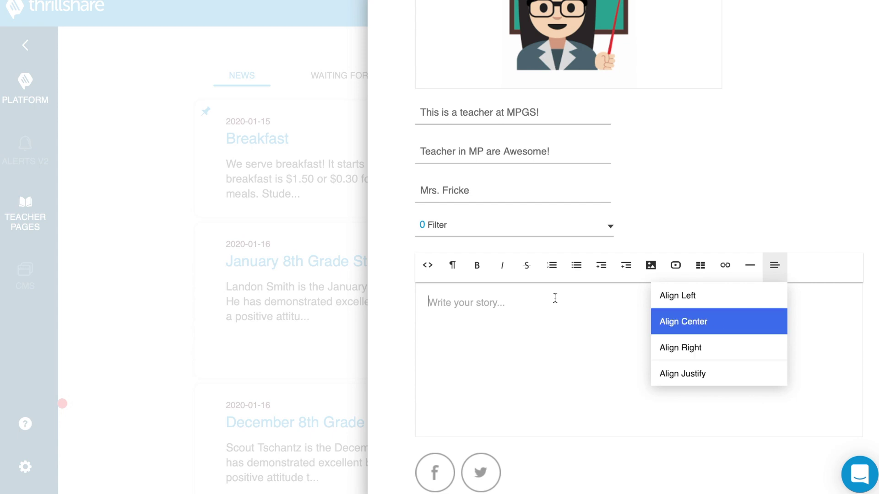
{"action": "left_click", "coordinate": [526, 309]}
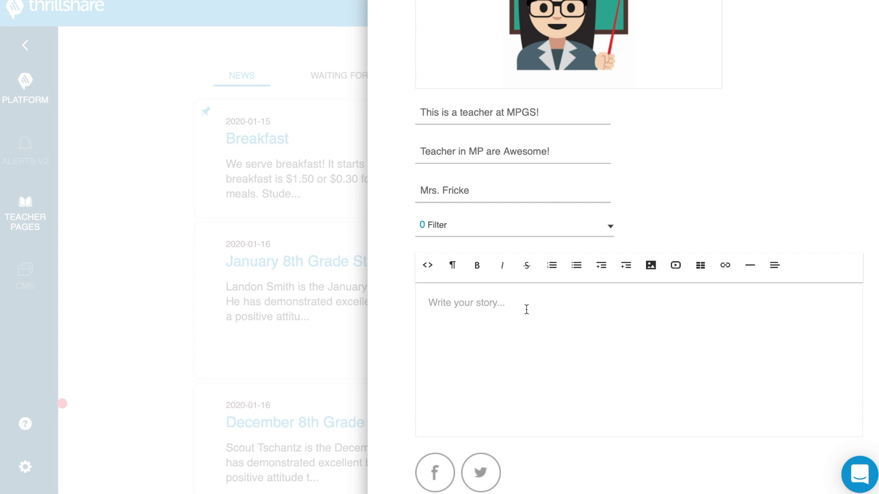
{"action": "type", "text": "S"}
{"action": "key", "text": "BackSpace"}
{"action": "type", "text": "Here at MPGS and MPH"}
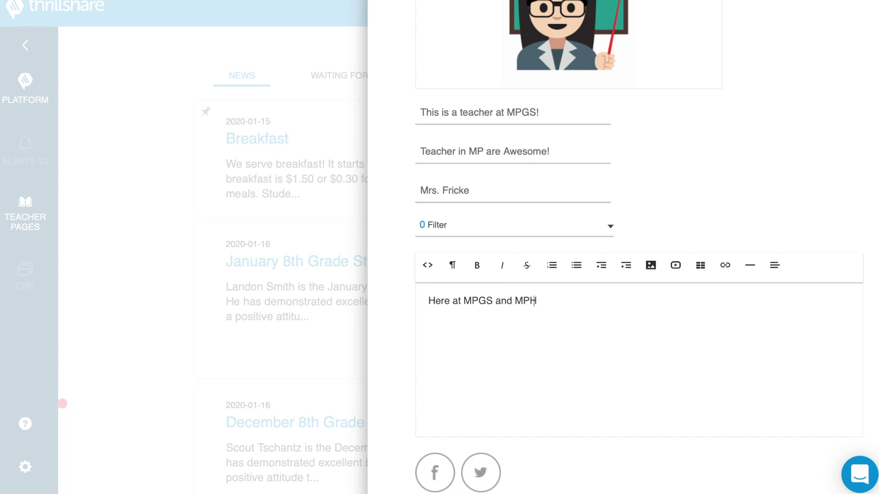
{"action": "type", "text": "S, we have excellent tea"}
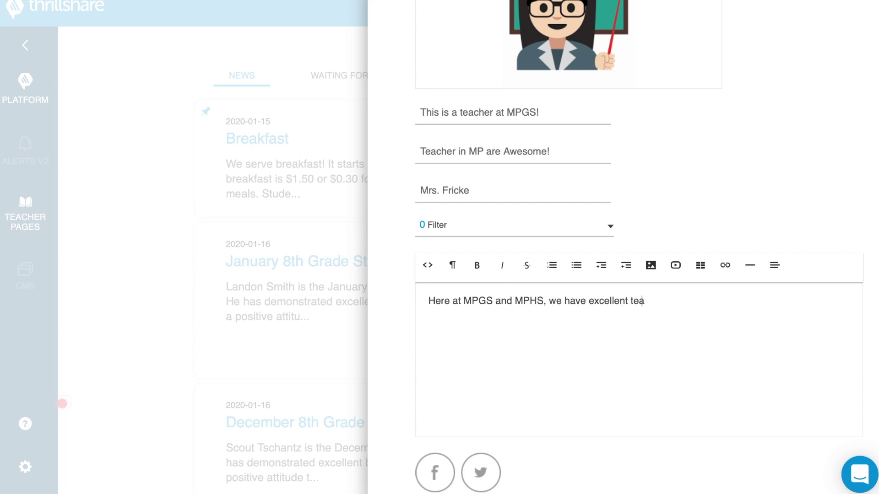
{"action": "type", "text": "chers. The rest of your arti"}
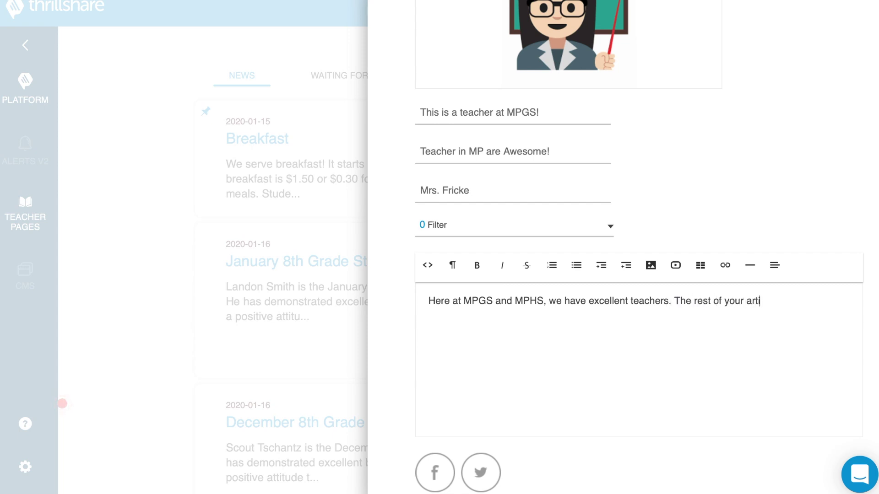
{"action": "type", "text": "cle would go here..."}
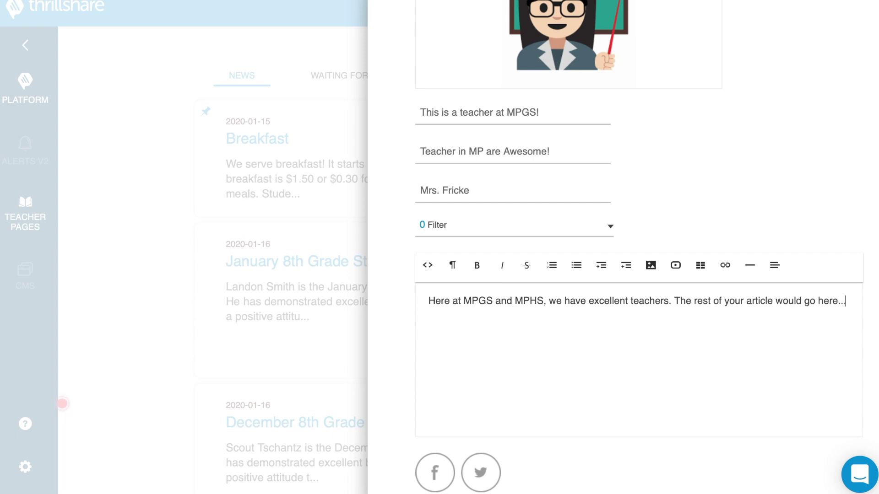
{"action": "key", "text": "Return"}
- Insert the Teacher image from the Desktop into the story and add the closing line 'We appreciate all our teachers do'
{"action": "left_click", "coordinate": [652, 269]}
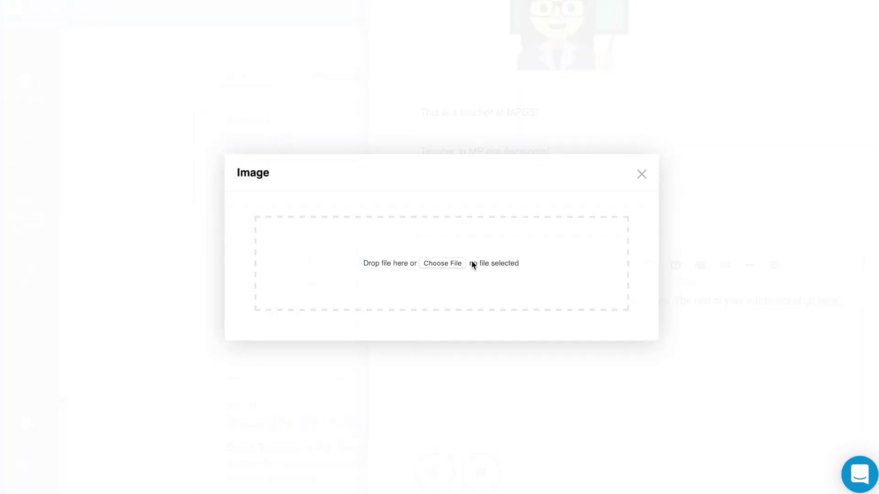
{"action": "left_click", "coordinate": [455, 259]}
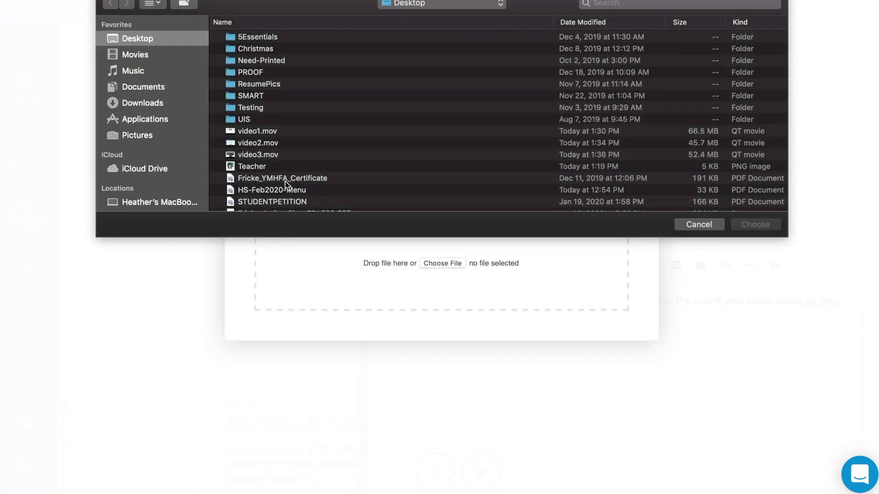
{"action": "left_click", "coordinate": [272, 170]}
{"action": "left_click", "coordinate": [748, 226]}
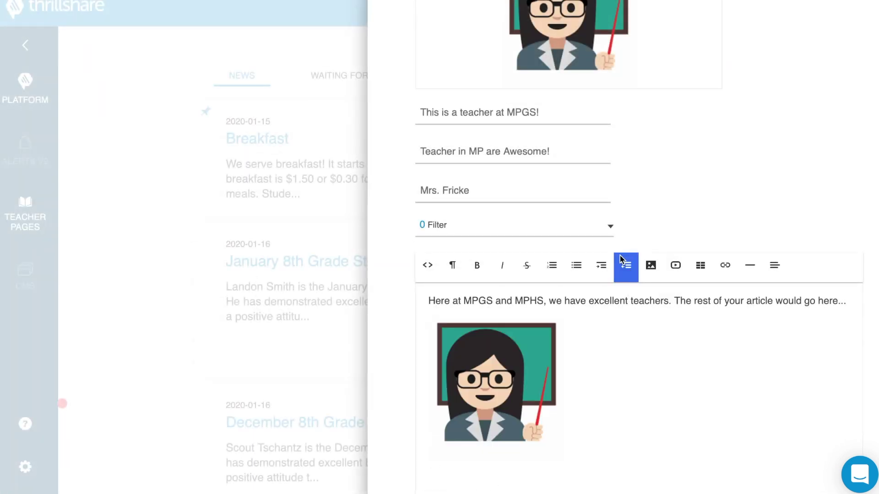
{"action": "scroll", "coordinate": [588, 398], "scroll_direction": "down", "scroll_amount": 3}
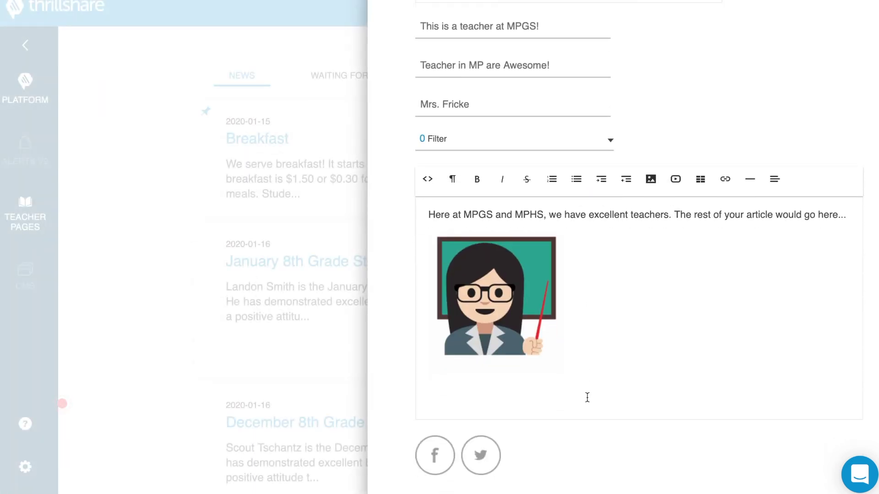
{"action": "type", "text": "We appreciate all our teacher"}
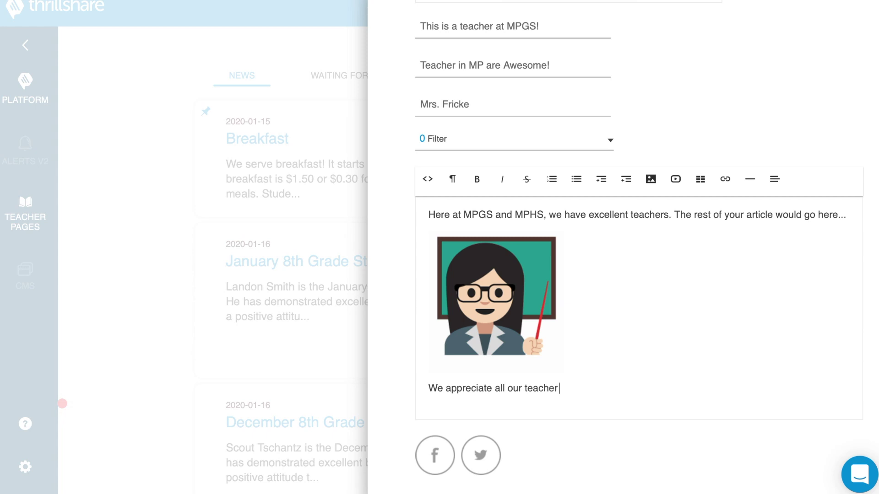
{"action": "type", "text": "s do"}
{"action": "scroll", "coordinate": [629, 374], "scroll_direction": "down", "scroll_amount": 3}
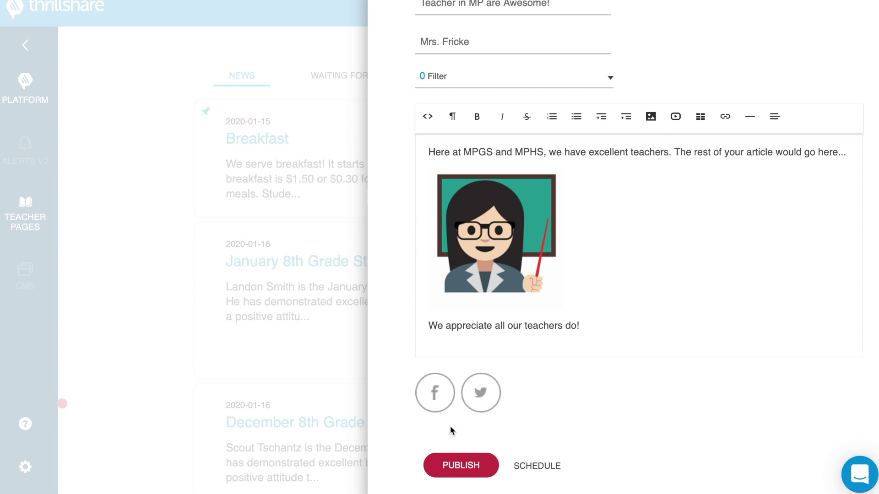
- Try scheduling the article for a later date and time, then cancel and publish it immediately
{"action": "left_click", "coordinate": [536, 471]}
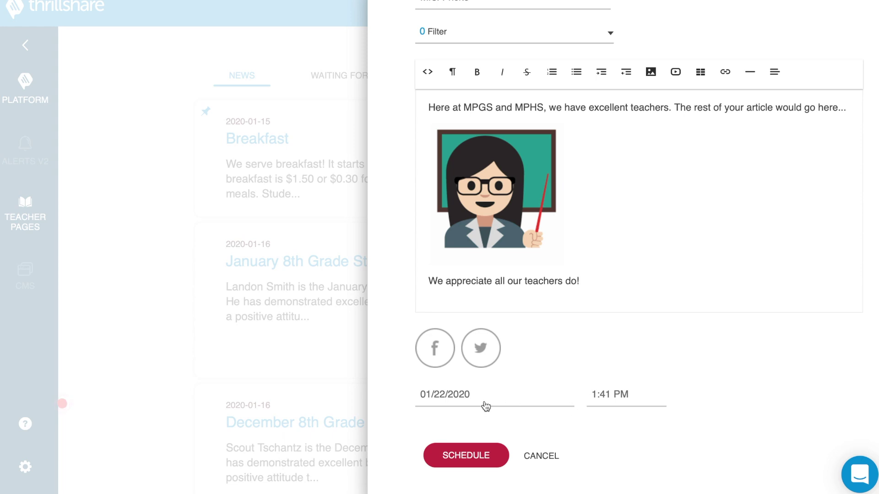
{"action": "left_click", "coordinate": [465, 461]}
{"action": "left_click", "coordinate": [616, 396]}
{"action": "left_click", "coordinate": [545, 456]}
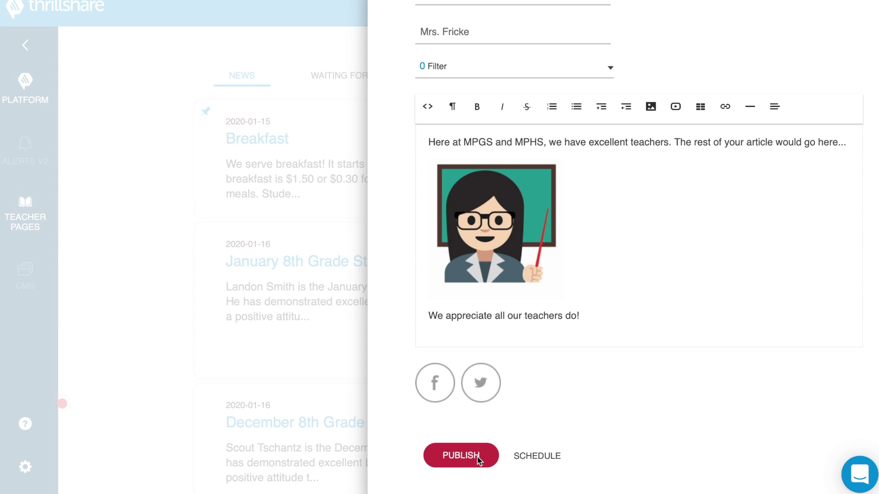
{"action": "left_click", "coordinate": [477, 457]}
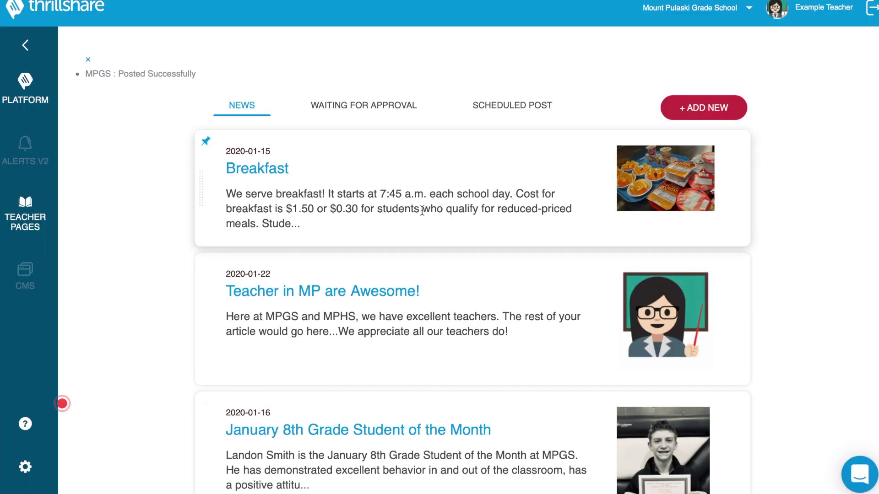
- Check the new teacher article in the News list, then switch to the school's public website in Chrome
{"action": "scroll", "coordinate": [409, 352], "scroll_direction": "down", "scroll_amount": 6}
{"action": "scroll", "coordinate": [410, 356], "scroll_direction": "up", "scroll_amount": 2}
{"action": "scroll", "coordinate": [408, 351], "scroll_direction": "up", "scroll_amount": 2}
{"action": "scroll", "coordinate": [392, 312], "scroll_direction": "up", "scroll_amount": 2}
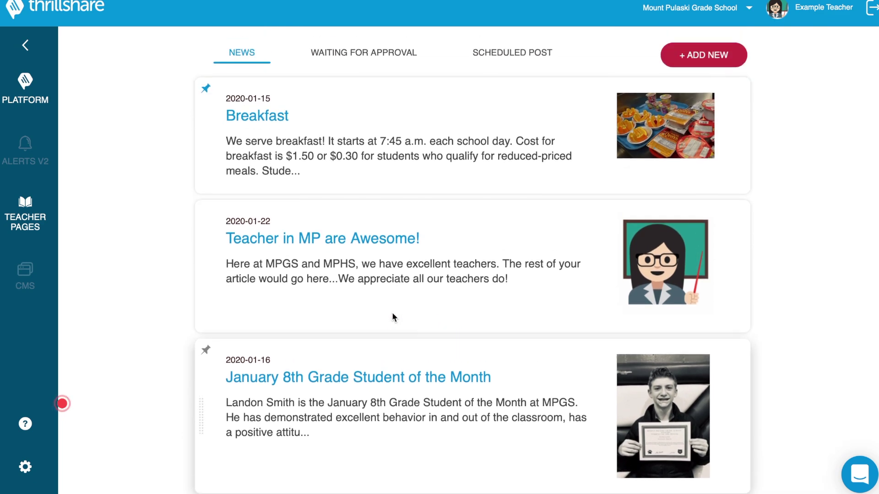
{"action": "scroll", "coordinate": [392, 315], "scroll_direction": "up", "scroll_amount": 2}
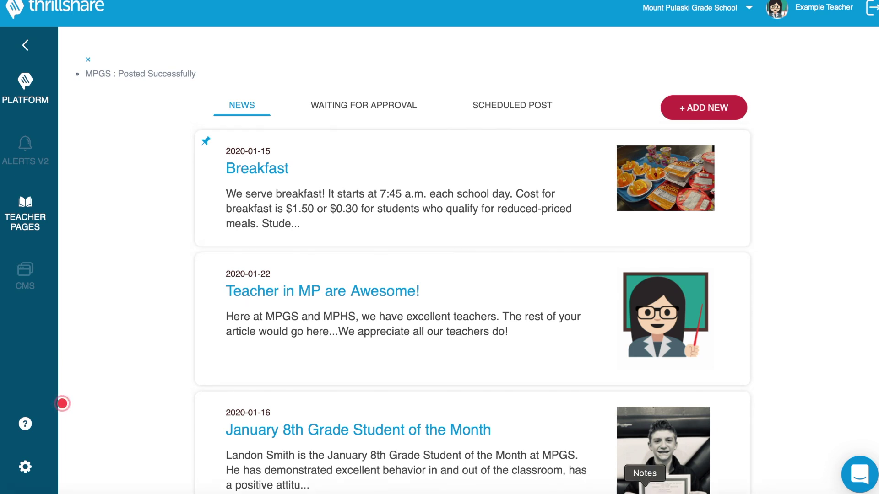
{"action": "left_click", "coordinate": [829, 490]}
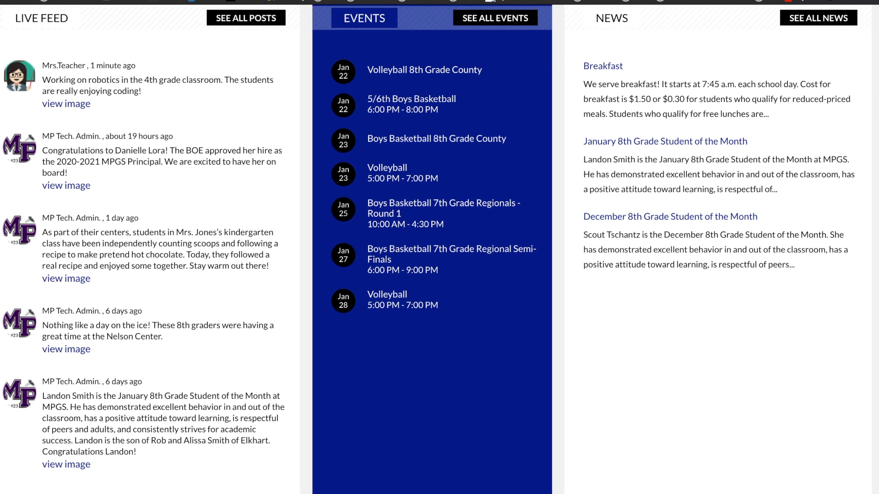
- Reload the Mount Pulaski Grade School homepage and scroll to the News section to find the teacher article
{"action": "scroll", "coordinate": [711, 96], "scroll_direction": "up", "scroll_amount": 10}
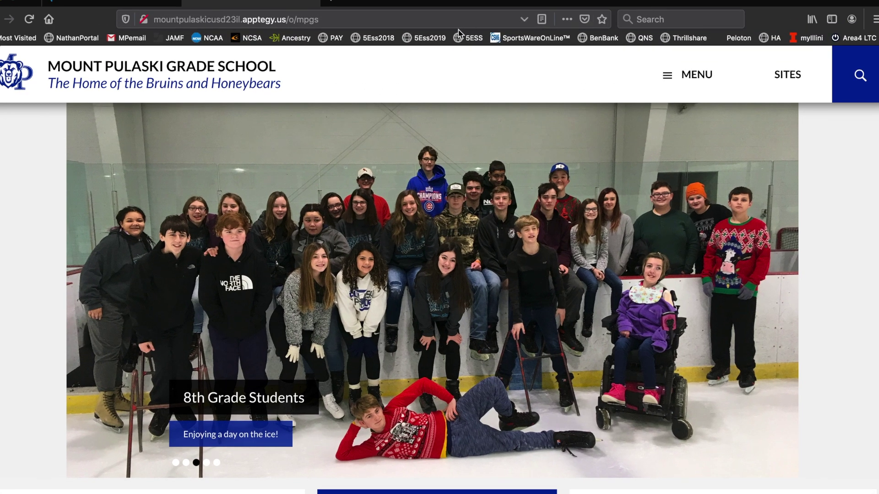
{"action": "left_click", "coordinate": [457, 25]}
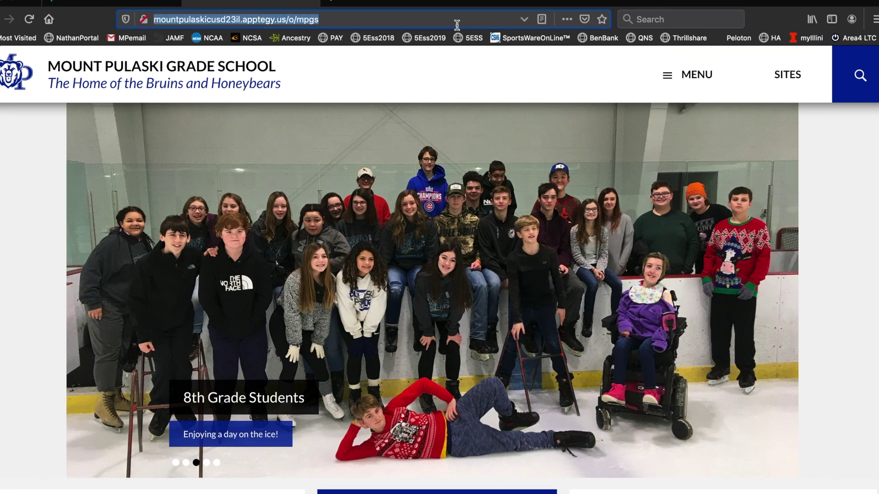
{"action": "key", "text": "Return"}
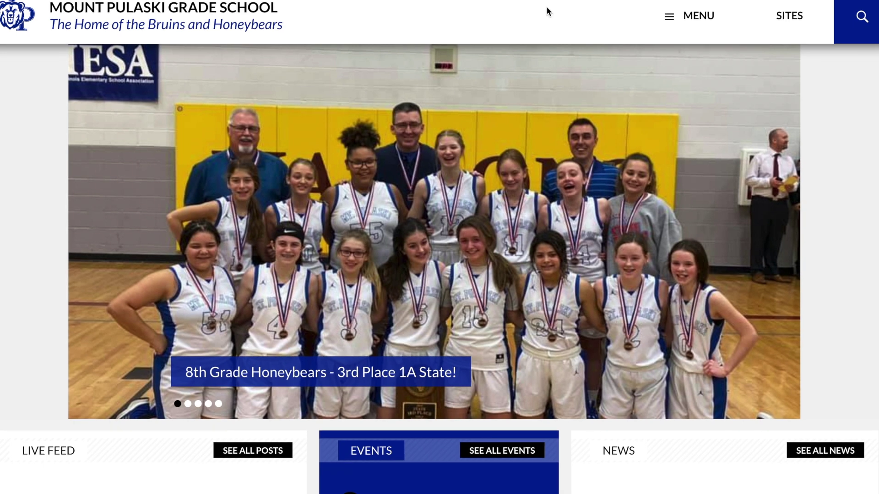
{"action": "scroll", "coordinate": [598, 212], "scroll_direction": "down", "scroll_amount": 5}
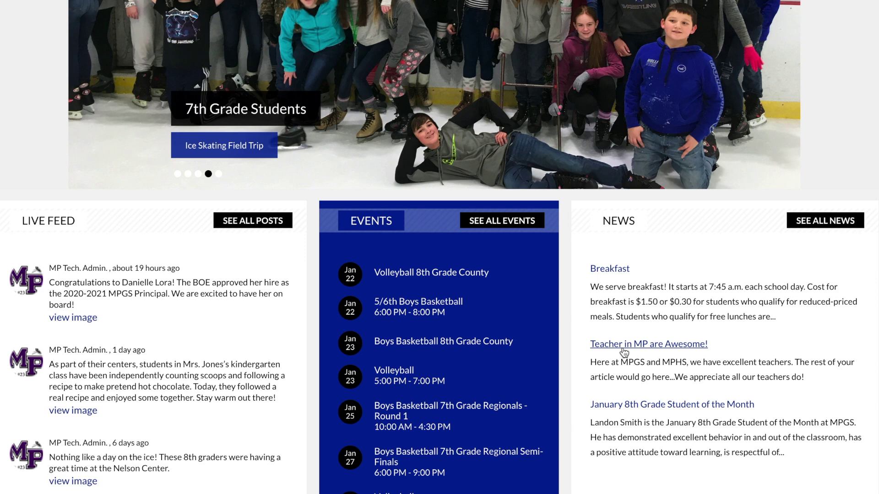
{"action": "scroll", "coordinate": [605, 276], "scroll_direction": "up", "scroll_amount": 2}
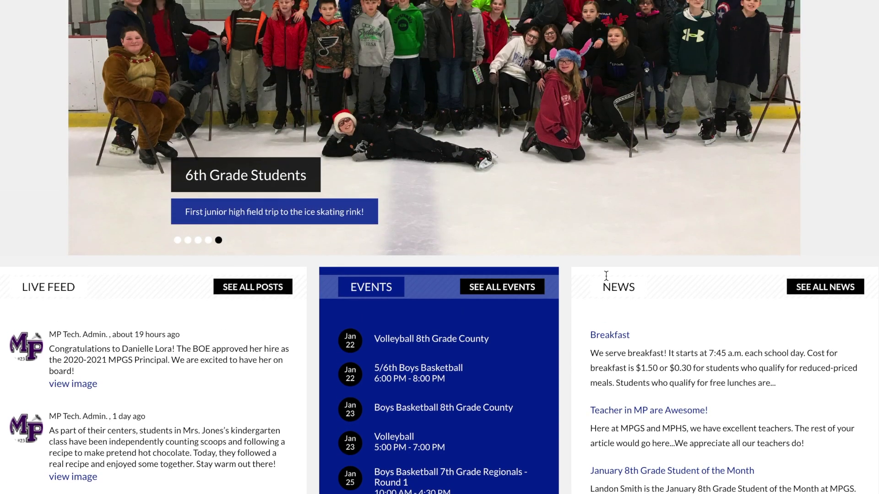
{"action": "scroll", "coordinate": [606, 276], "scroll_direction": "up", "scroll_amount": 1}
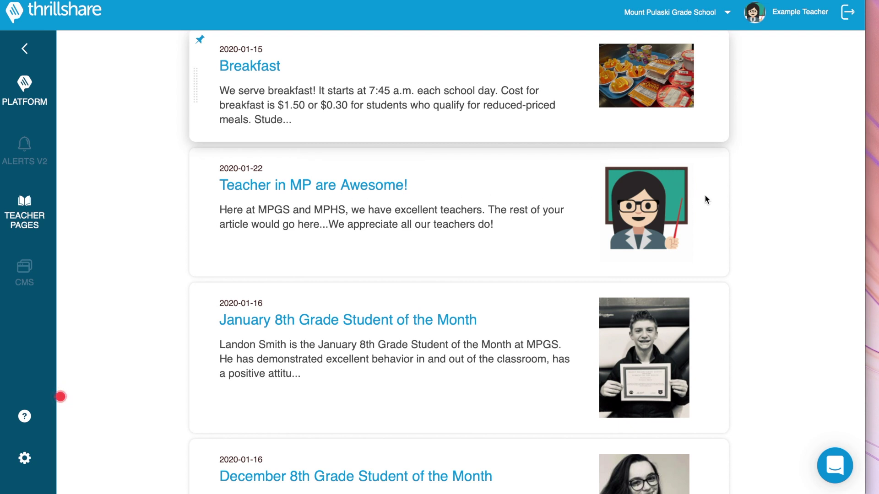
- Add the missing 's' so the article title reads 'Teachers in MP are Awesome!', then update it
{"action": "mouse_move", "coordinate": [705, 200]}
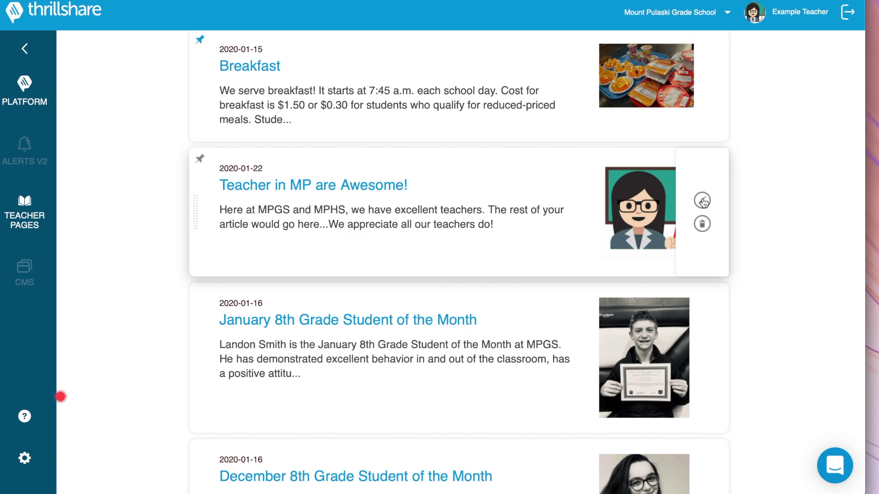
{"action": "left_click", "coordinate": [704, 201]}
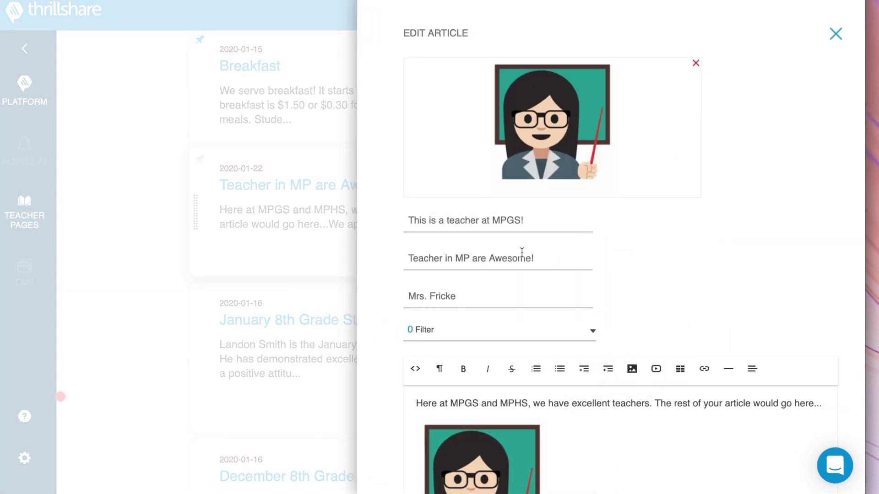
{"action": "left_click", "coordinate": [442, 258]}
{"action": "type", "text": "s"}
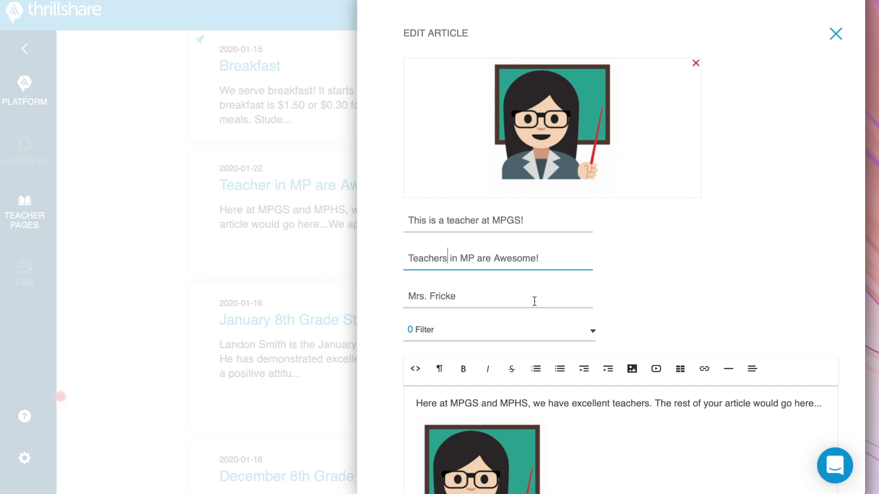
{"action": "scroll", "coordinate": [535, 301], "scroll_direction": "down", "scroll_amount": 3}
{"action": "scroll", "coordinate": [535, 302], "scroll_direction": "down", "scroll_amount": 2}
{"action": "left_click", "coordinate": [460, 448]}
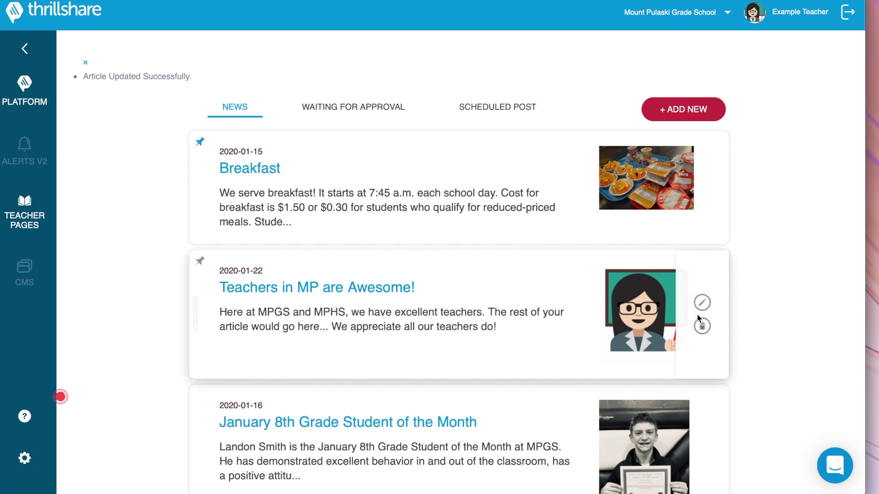
- Delete the 'Teachers in MP are Awesome!' article and confirm the deletion
{"action": "left_click", "coordinate": [702, 326]}
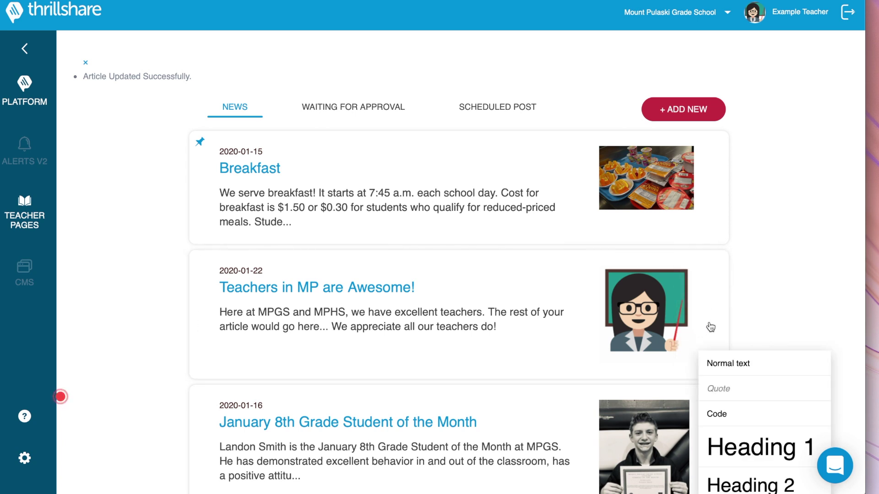
{"action": "left_click", "coordinate": [703, 327]}
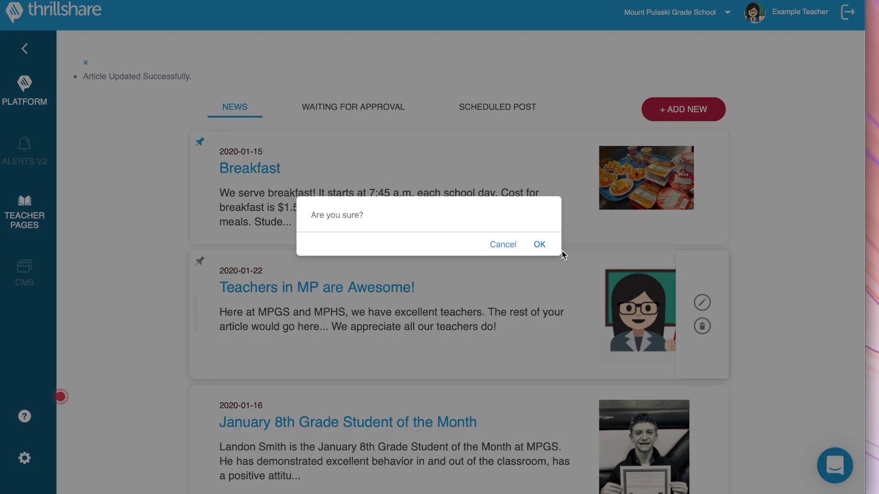
{"action": "left_click", "coordinate": [541, 245]}
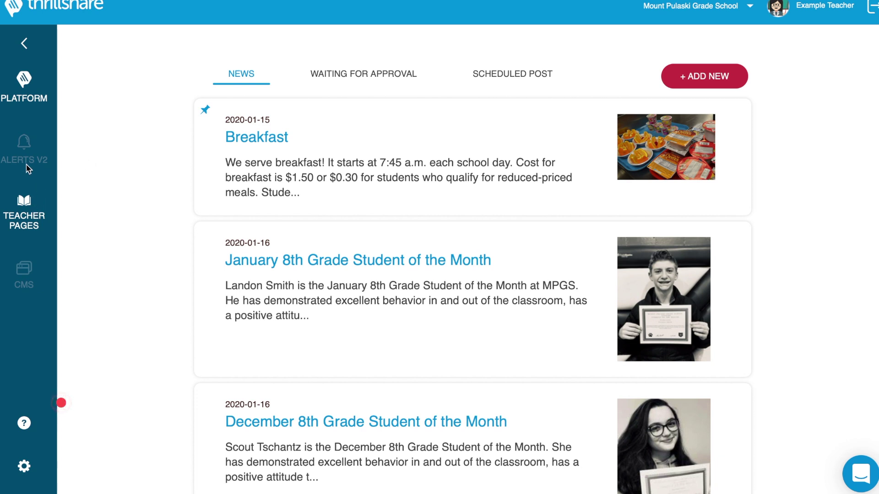
- In Teacher Pages, create the first class, 'Hour 4 - English I'
{"action": "left_click", "coordinate": [17, 221]}
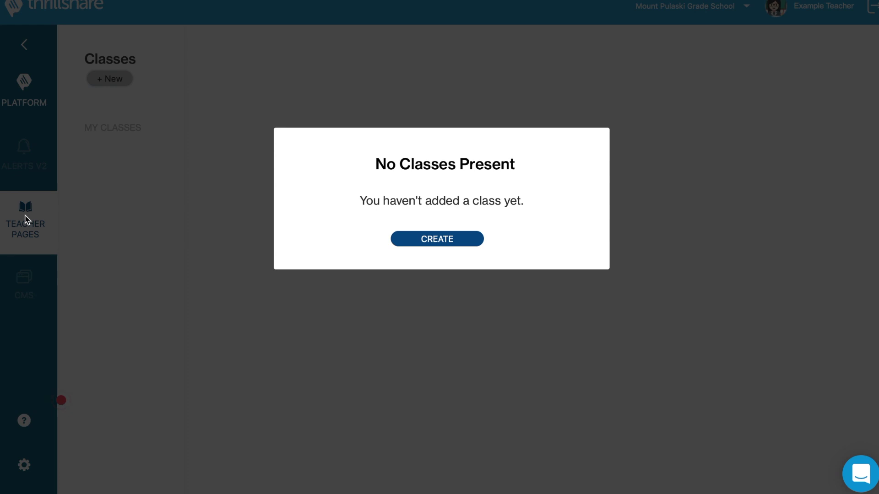
{"action": "left_click", "coordinate": [419, 243]}
{"action": "left_click", "coordinate": [395, 215]}
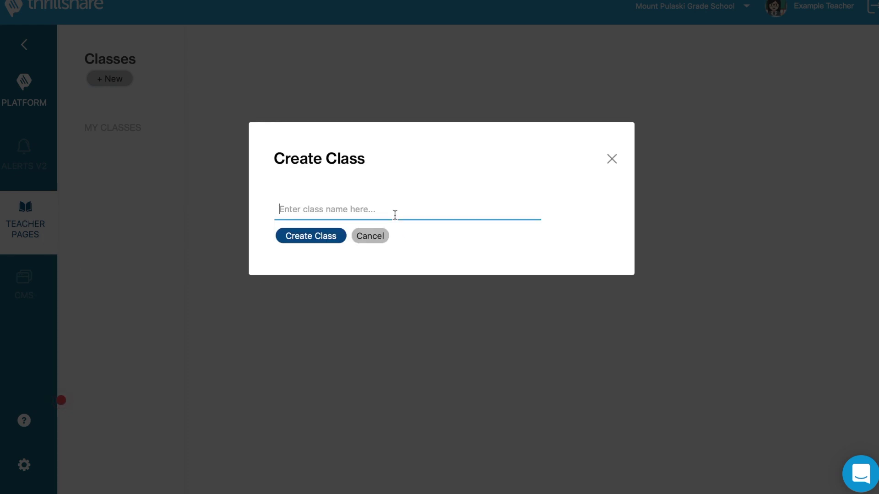
{"action": "type", "text": "Hour 4"}
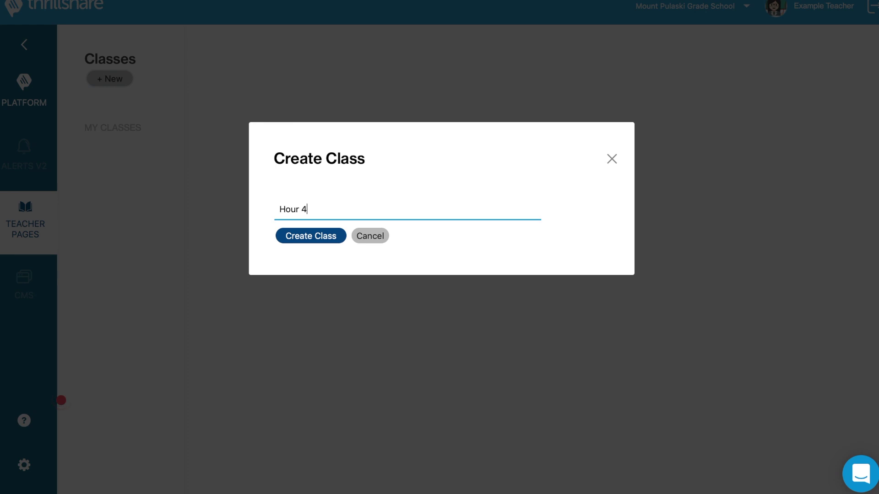
{"action": "type", "text": " - English I"}
{"action": "left_click", "coordinate": [332, 237]}
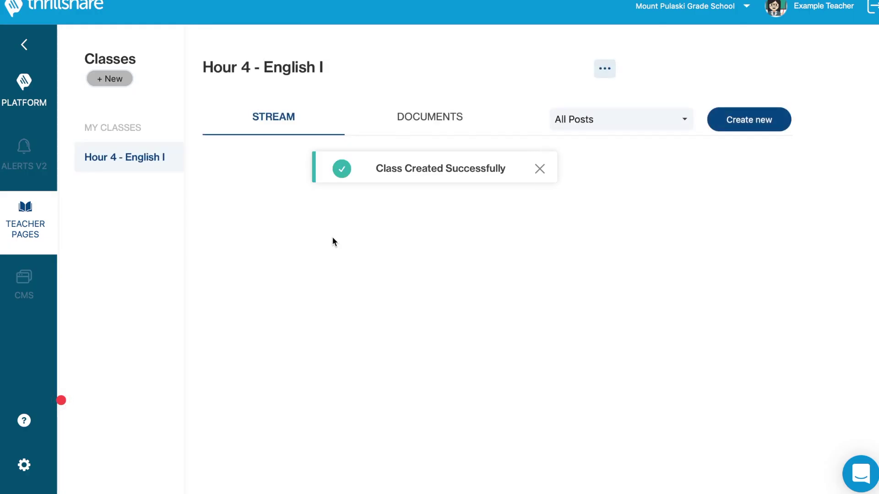
- Create a second class named 'Hour 3 - English I'
{"action": "left_click", "coordinate": [110, 78]}
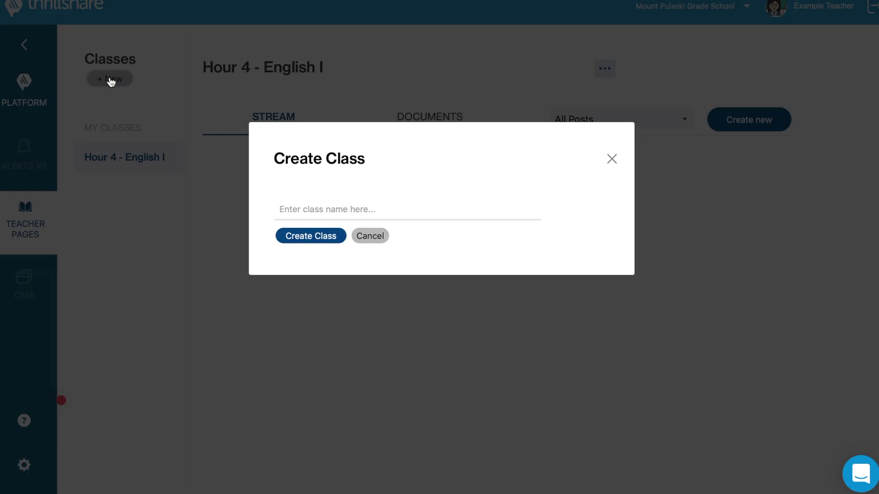
{"action": "left_click", "coordinate": [327, 217]}
{"action": "type", "text": "Hour 3"}
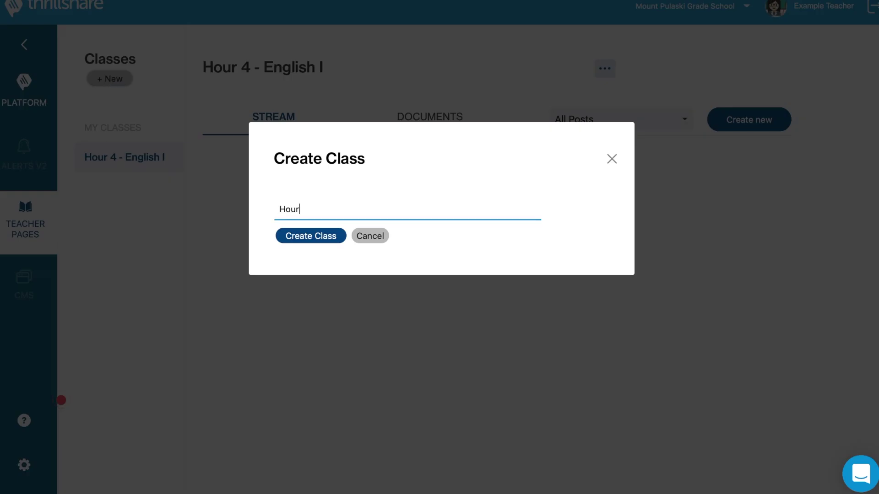
{"action": "type", "text": " 0 En"}
{"action": "key", "text": "BackSpace"}
{"action": "key", "text": "BackSpace"}
{"action": "key", "text": "BackSpace"}
{"action": "key", "text": "BackSpace"}
{"action": "type", "text": "- English I"}
{"action": "left_click", "coordinate": [294, 239]}
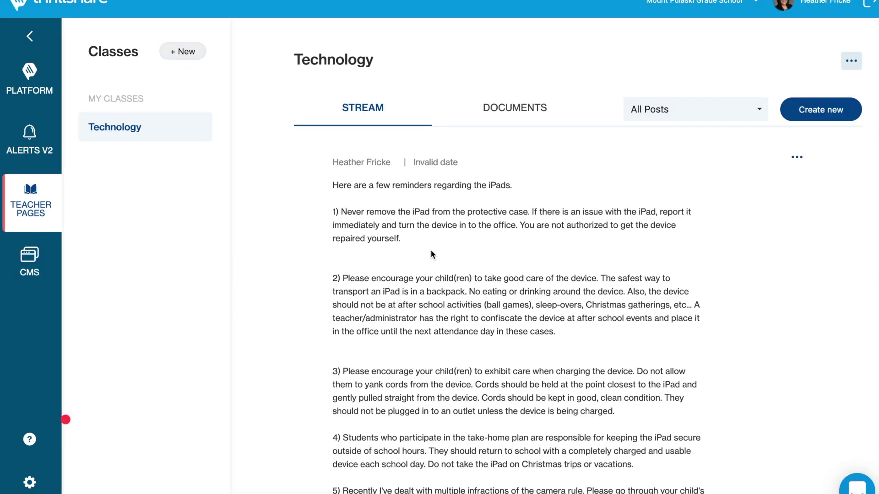
- Create a '2nd Grade' class and show its Documents section
{"action": "left_click", "coordinate": [188, 53]}
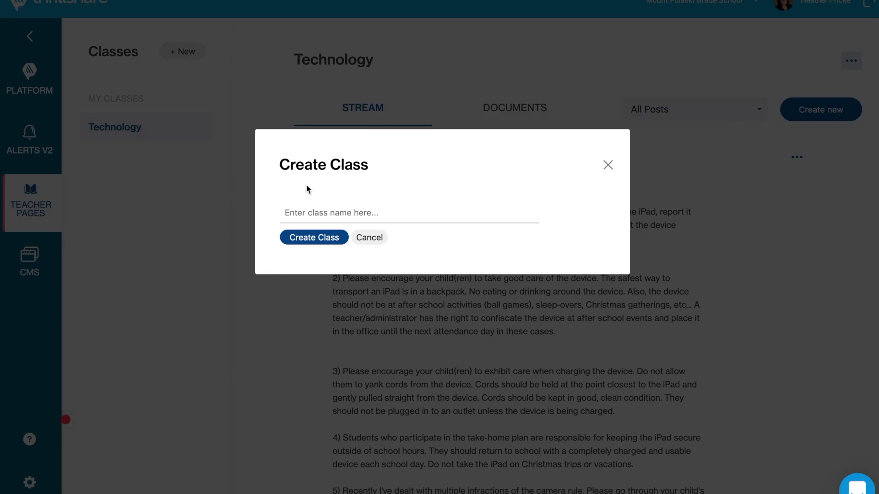
{"action": "type", "text": "nd Grade"}
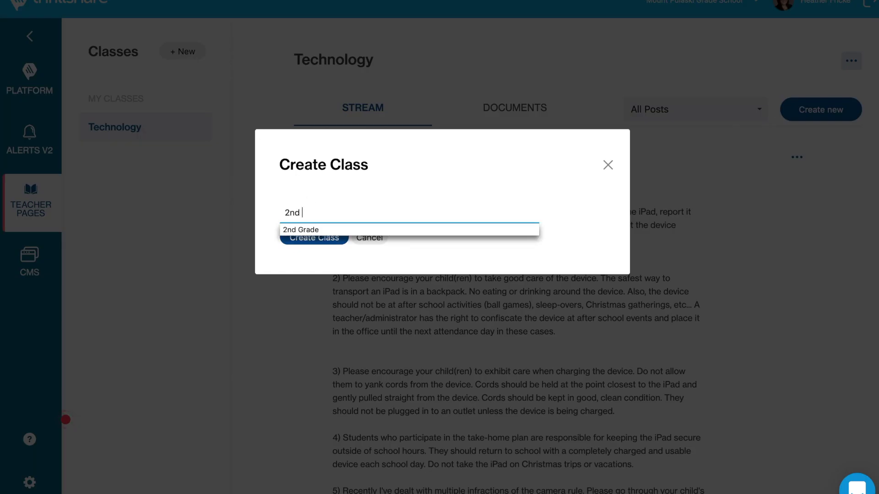
{"action": "left_click", "coordinate": [306, 230]}
{"action": "left_click", "coordinate": [309, 239]}
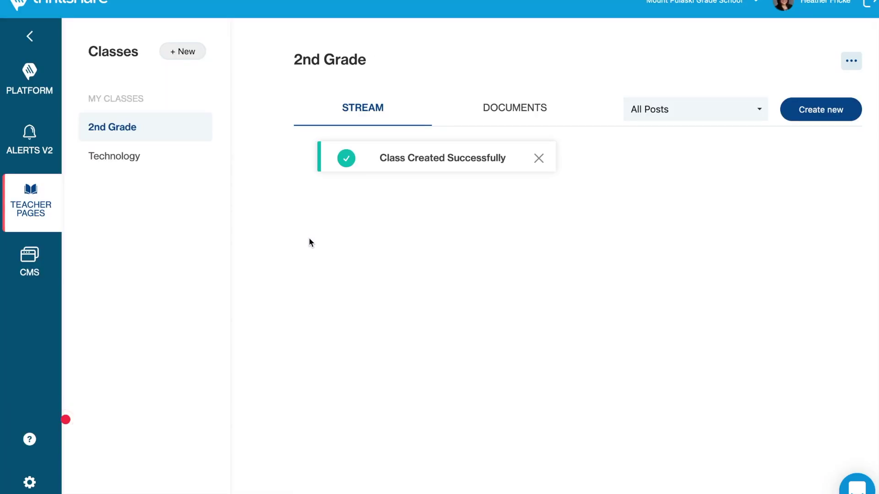
{"action": "left_click", "coordinate": [514, 109]}
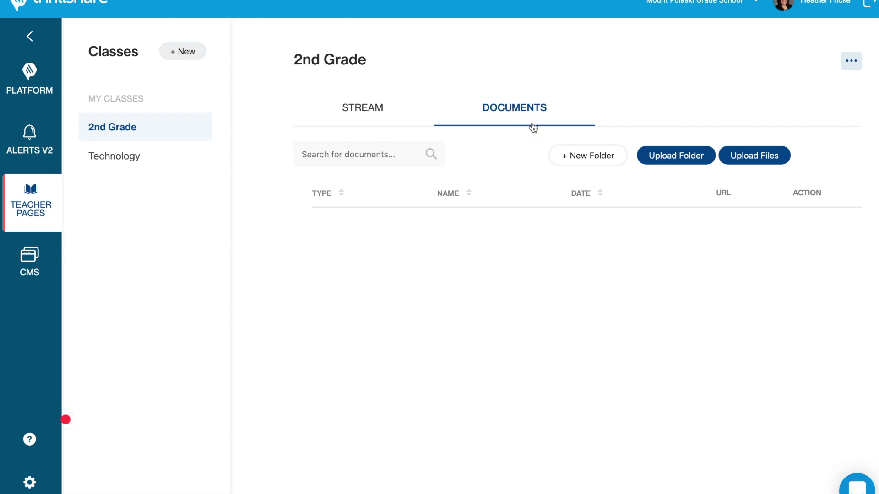
- Create a 'Spelling Lists' folder in the 2nd Grade documents
{"action": "left_click", "coordinate": [580, 158]}
{"action": "left_click", "coordinate": [444, 212]}
{"action": "type", "text": "Spelling"}
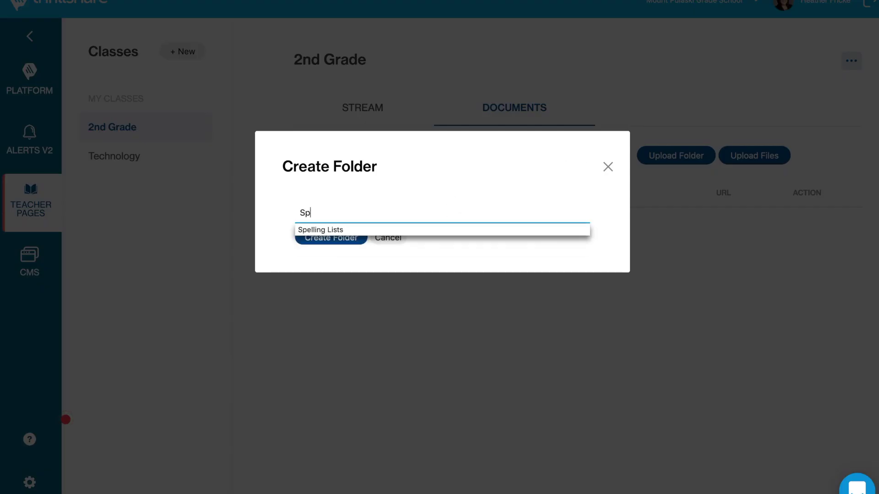
{"action": "left_click", "coordinate": [413, 230]}
{"action": "left_click", "coordinate": [346, 246]}
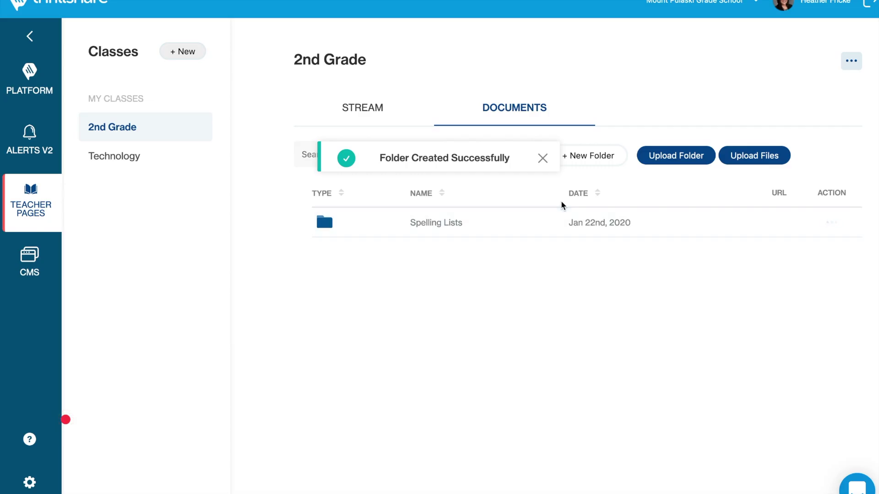
- Create a second folder named 'Science Reviews'
{"action": "left_click", "coordinate": [605, 163]}
{"action": "left_click", "coordinate": [514, 212]}
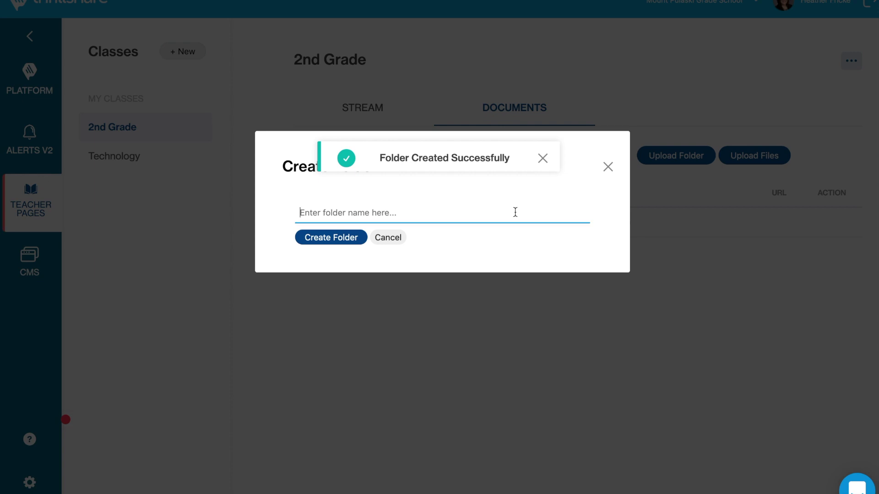
{"action": "type", "text": "S"}
{"action": "left_click", "coordinate": [397, 238]}
{"action": "left_click", "coordinate": [345, 246]}
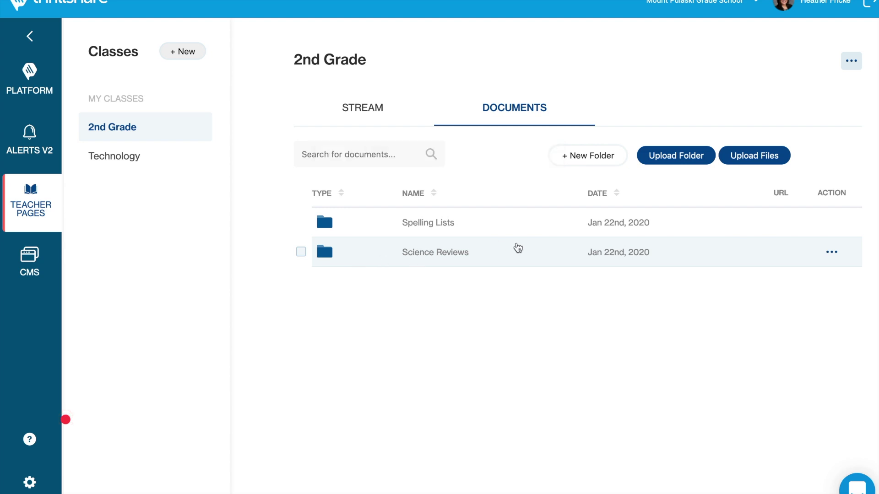
- Upload Spelling-List.pdf into the Spelling Lists folder
{"action": "left_click", "coordinate": [448, 224]}
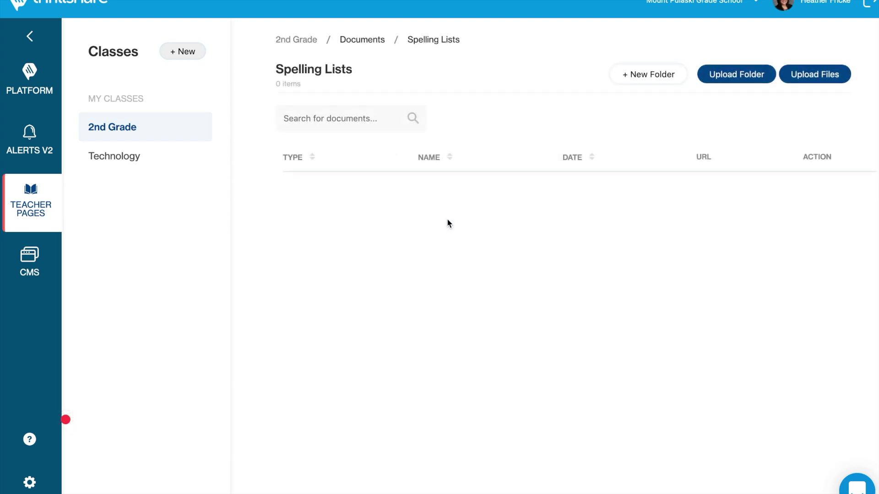
{"action": "left_click", "coordinate": [809, 79]}
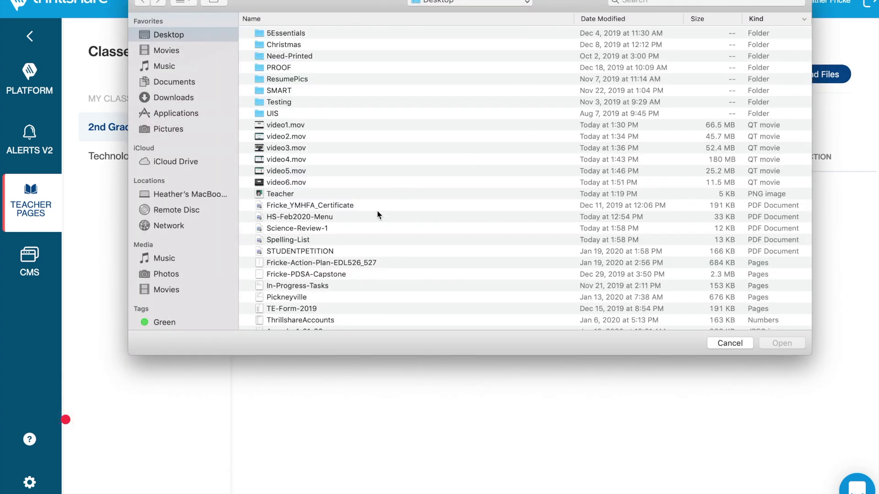
{"action": "left_click", "coordinate": [319, 243]}
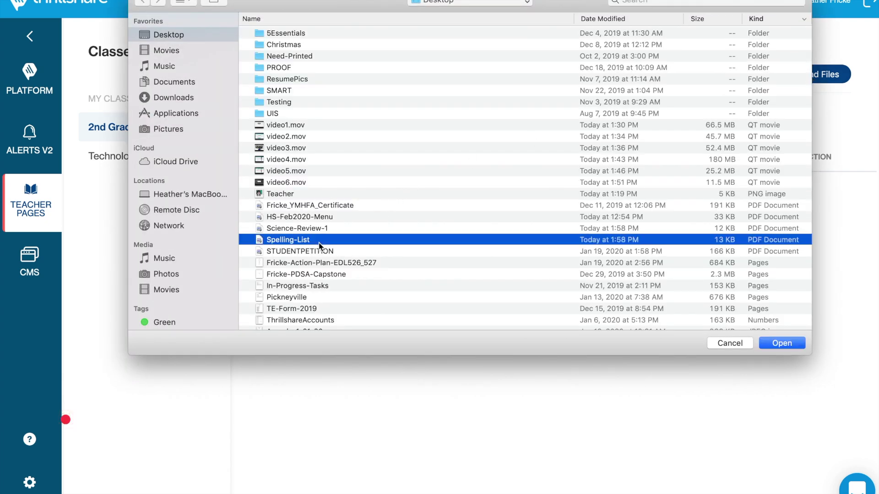
{"action": "left_click", "coordinate": [780, 344]}
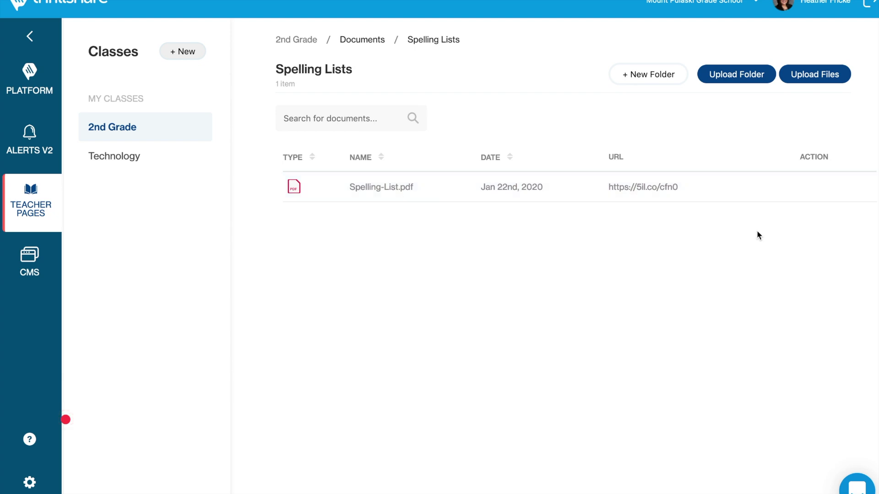
{"action": "left_click", "coordinate": [815, 188]}
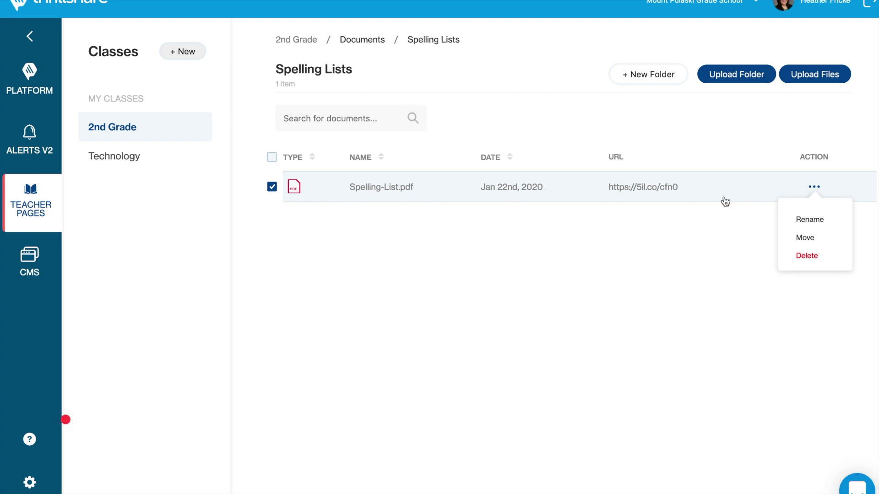
- Dismiss the PDF's Move panel without moving it and go back to the 2nd Grade documents list
{"action": "left_click", "coordinate": [800, 242]}
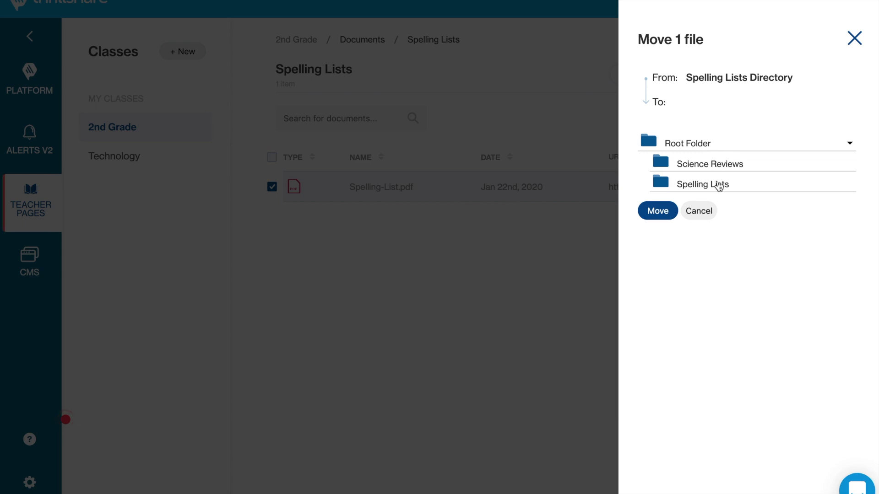
{"action": "left_click", "coordinate": [854, 38]}
{"action": "left_click", "coordinate": [815, 187]}
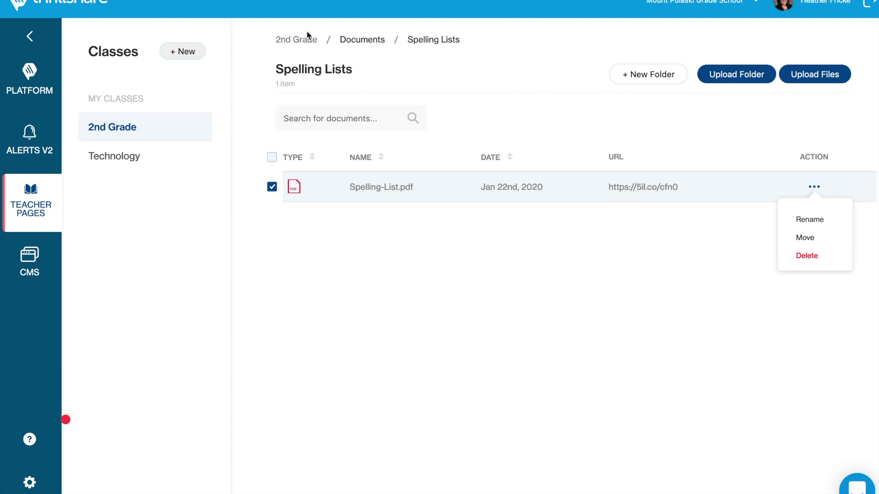
{"action": "left_click", "coordinate": [369, 42]}
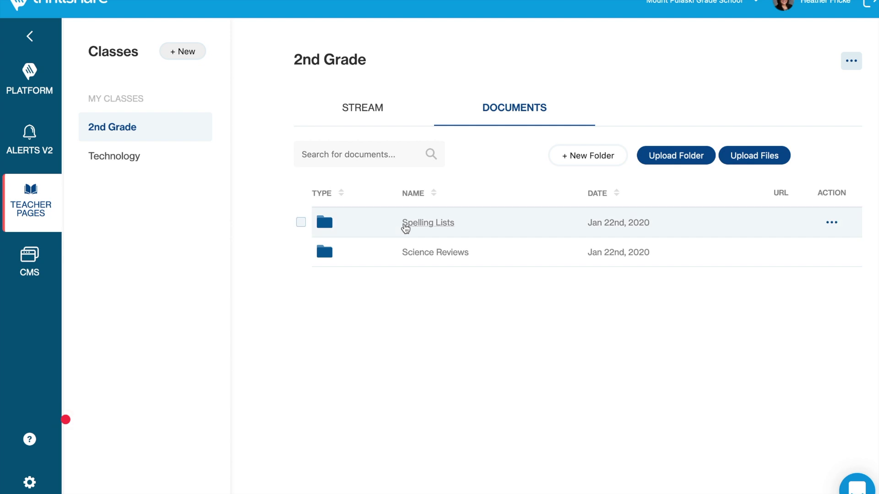
- Upload the Science-Review-1 PDF into Science Reviews, then return to the 2nd Grade stream
{"action": "left_click", "coordinate": [419, 254]}
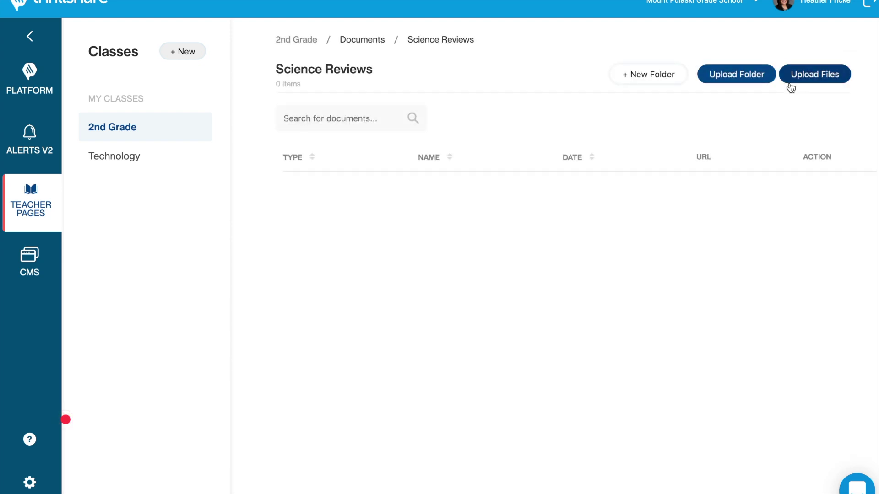
{"action": "left_click", "coordinate": [809, 77]}
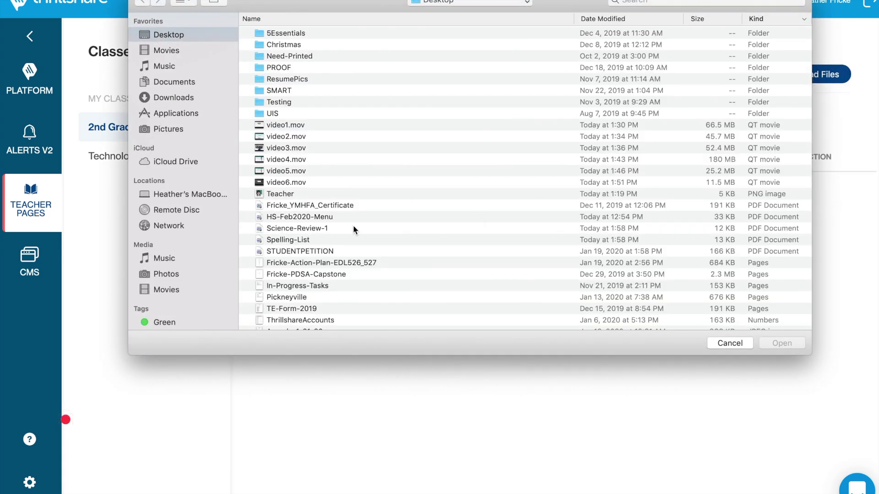
{"action": "left_click", "coordinate": [334, 229]}
{"action": "left_click", "coordinate": [782, 344]}
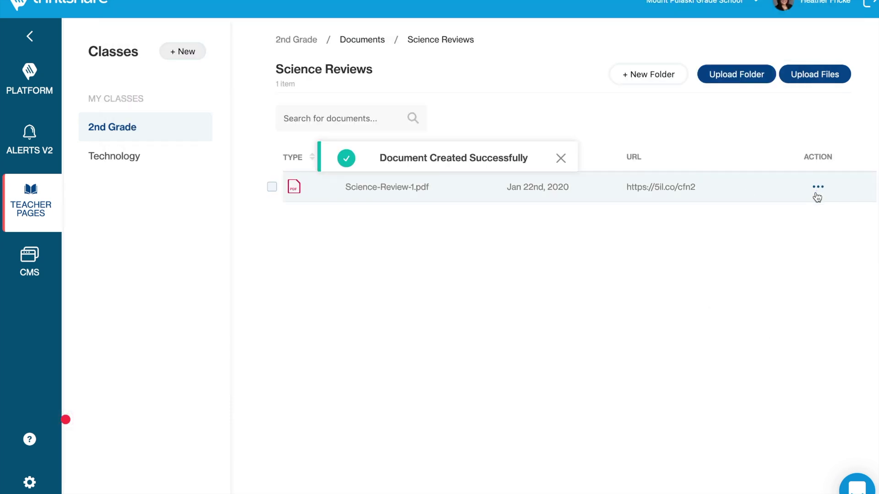
{"action": "left_click", "coordinate": [290, 40]}
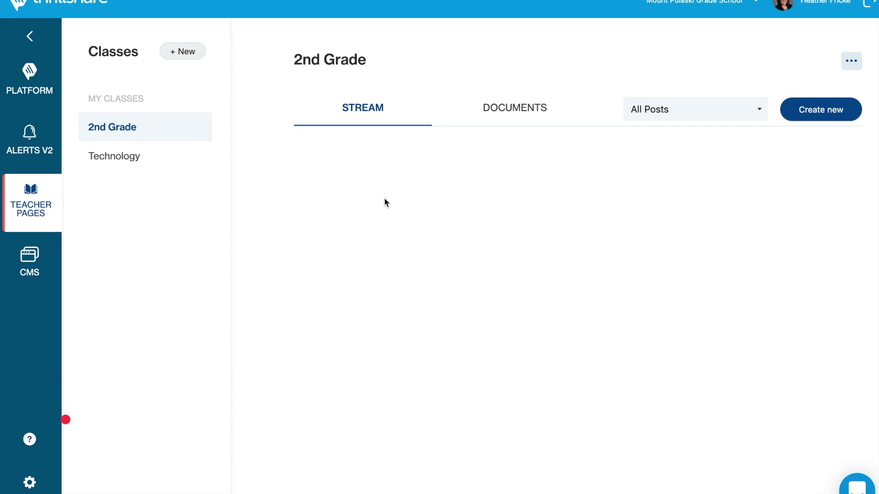
- Open the Technology class and scroll through its iPad care reminders post
{"action": "left_click", "coordinate": [143, 161]}
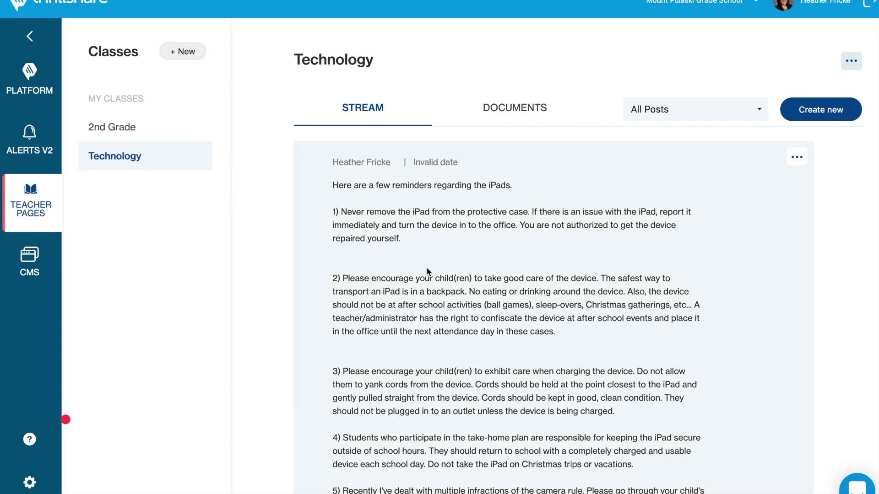
{"action": "scroll", "coordinate": [427, 271], "scroll_direction": "down", "scroll_amount": 1}
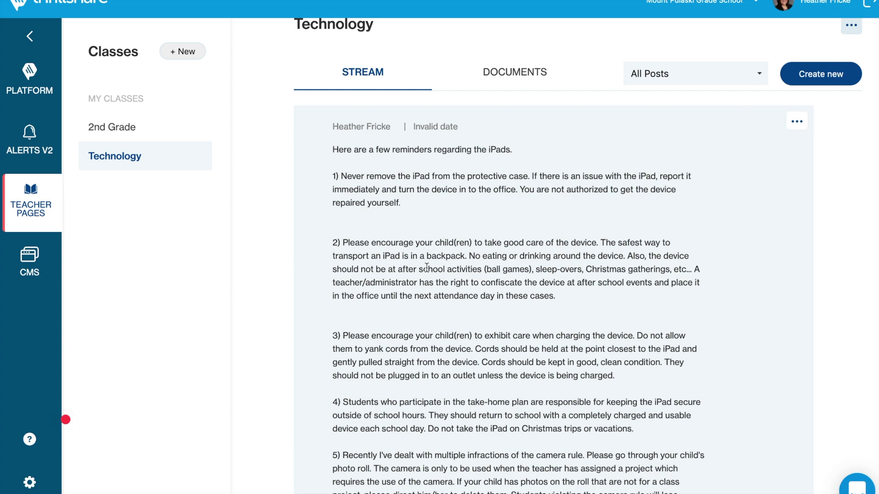
{"action": "scroll", "coordinate": [427, 268], "scroll_direction": "down", "scroll_amount": 2}
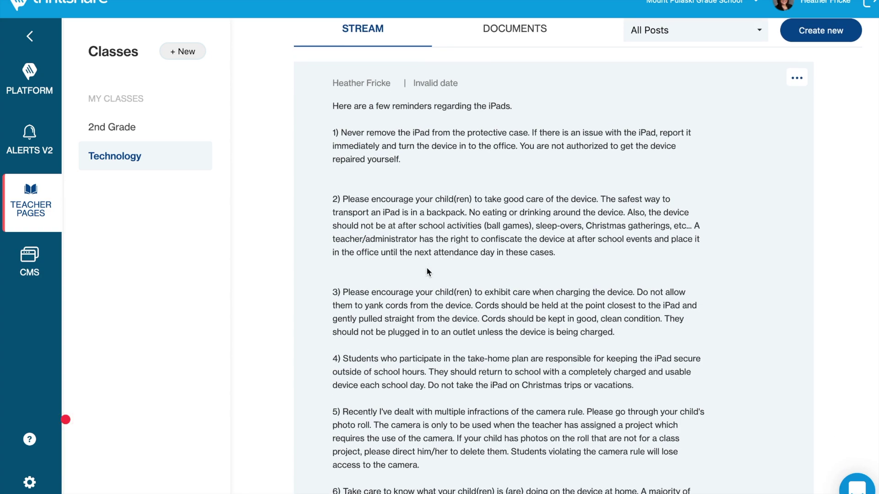
{"action": "scroll", "coordinate": [428, 271], "scroll_direction": "down", "scroll_amount": 6}
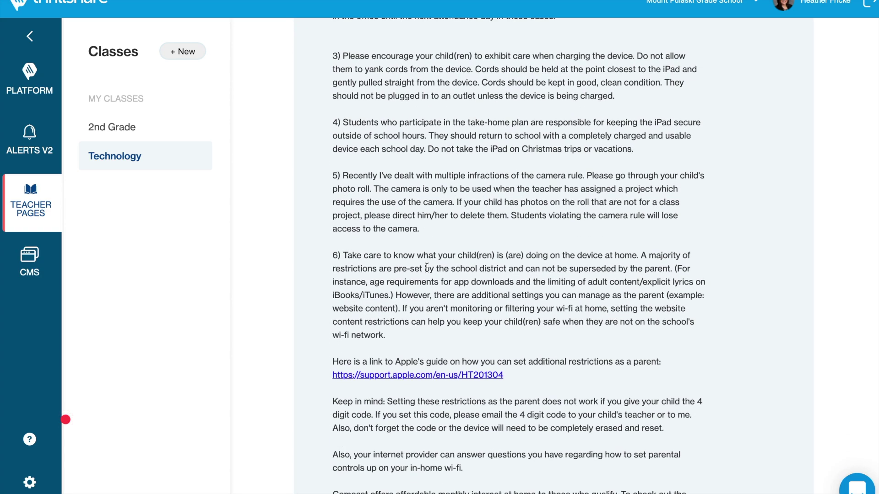
{"action": "scroll", "coordinate": [427, 272], "scroll_direction": "up", "scroll_amount": 9}
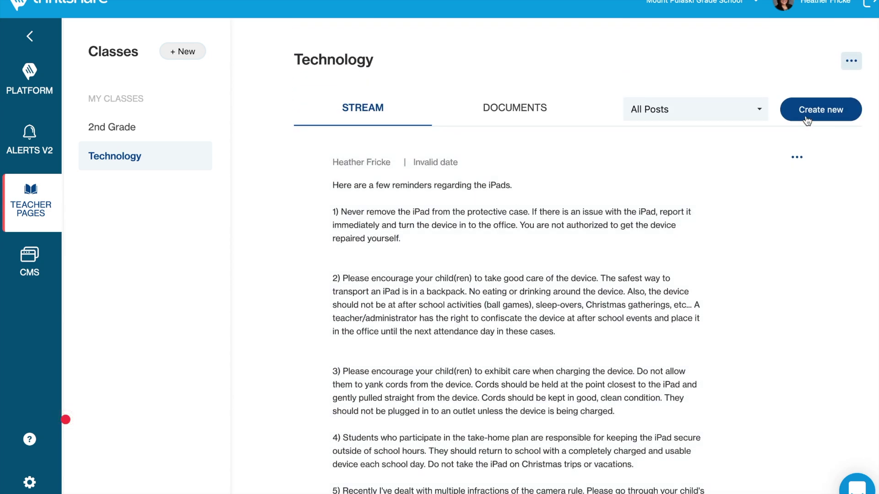
- Start a new Technology post drafting 'Don't forget to charge your iPads tonight!'
{"action": "left_click", "coordinate": [807, 120]}
{"action": "left_click", "coordinate": [719, 147]}
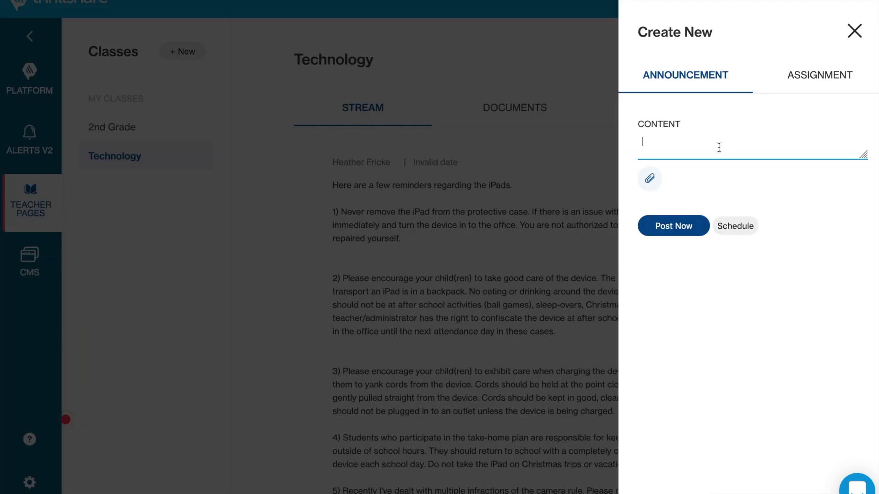
{"action": "type", "text": "Don't forge"}
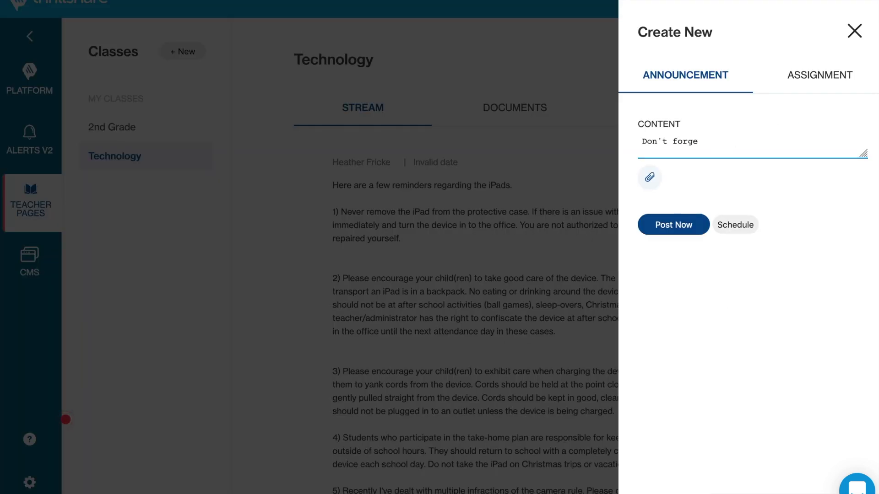
{"action": "type", "text": "t to charge your iPads tonight!"}
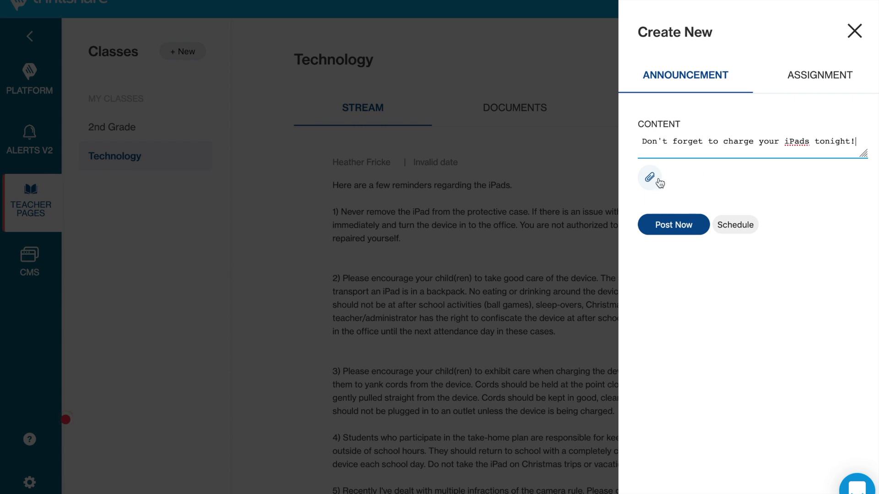
- Make it an announcement reading 'Charge your iPads!' and post it
{"action": "left_click", "coordinate": [791, 88]}
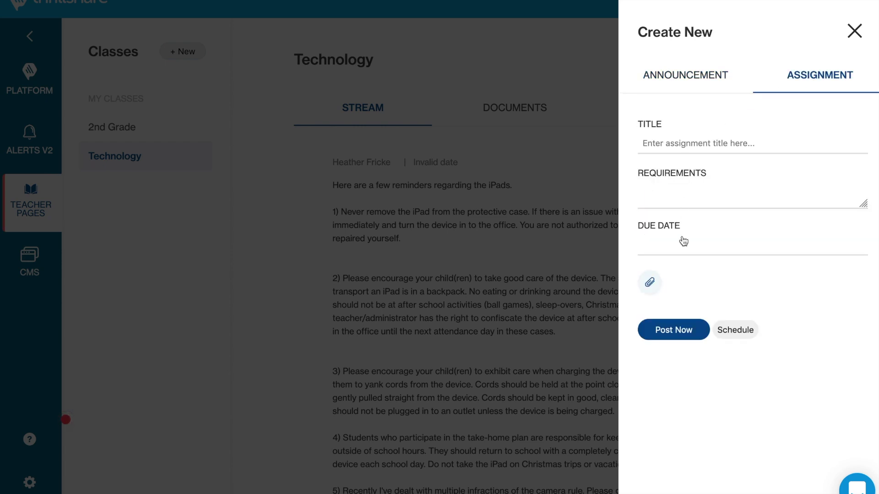
{"action": "left_click", "coordinate": [686, 87]}
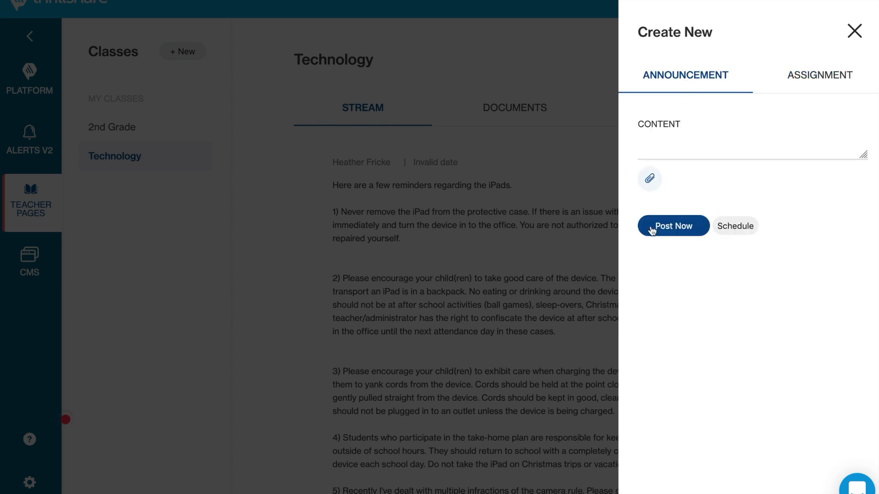
{"action": "left_click", "coordinate": [690, 145]}
{"action": "type", "text": "Charge your iPads!"}
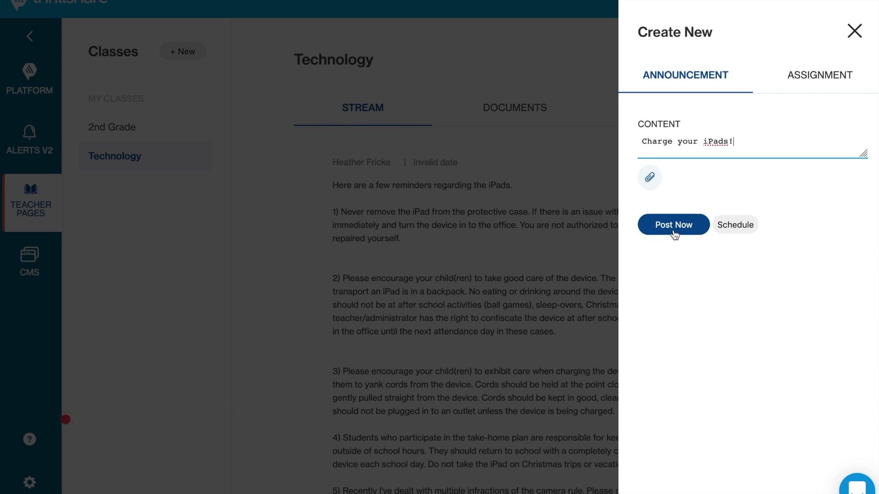
{"action": "left_click", "coordinate": [675, 231]}
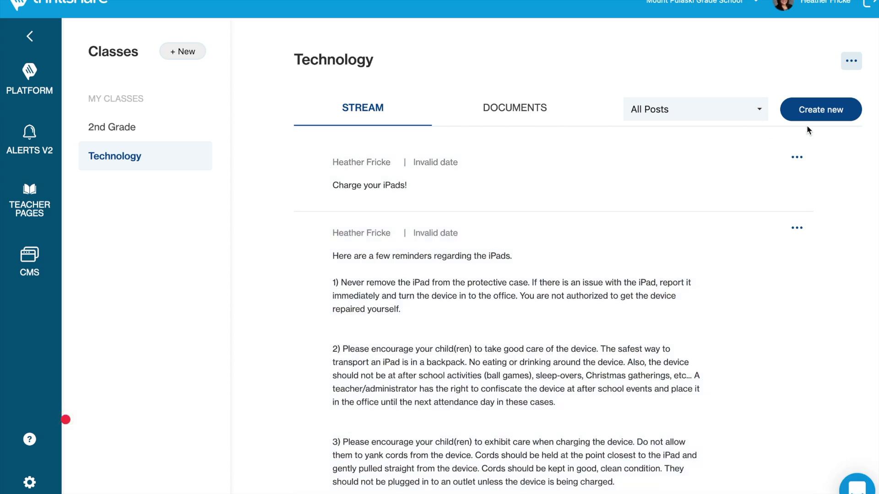
- Delete the 'Charge your iPads!' announcement from Technology and switch to the 2nd Grade class
{"action": "left_click", "coordinate": [797, 157]}
{"action": "left_click", "coordinate": [788, 210]}
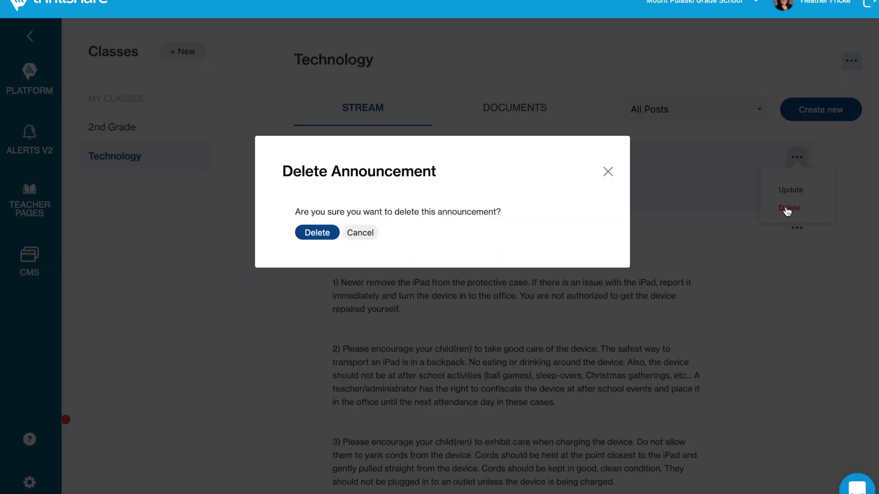
{"action": "left_click", "coordinate": [328, 231]}
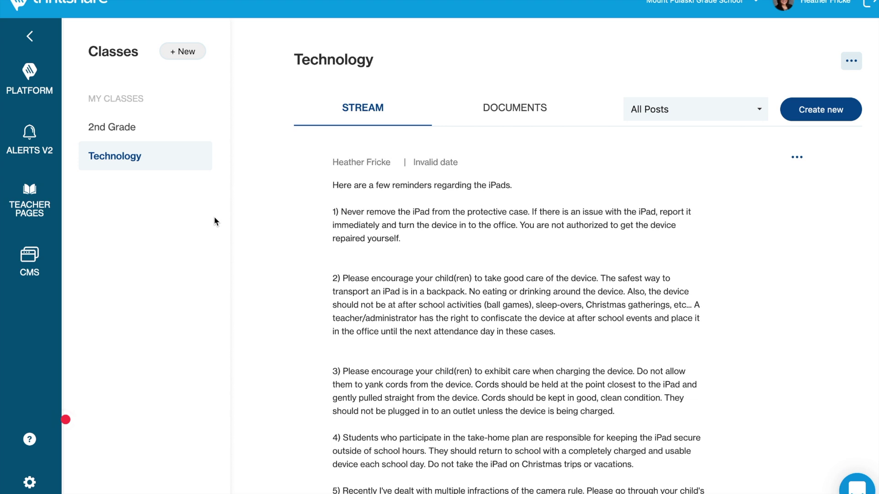
{"action": "left_click", "coordinate": [125, 133]}
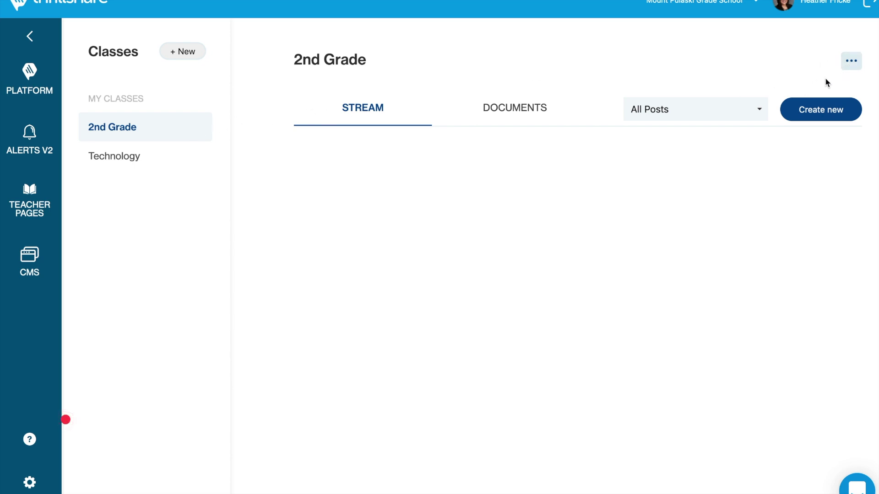
- Delete the empty 2nd Grade class, leaving only Technology
{"action": "left_click", "coordinate": [852, 63]}
{"action": "left_click", "coordinate": [844, 118]}
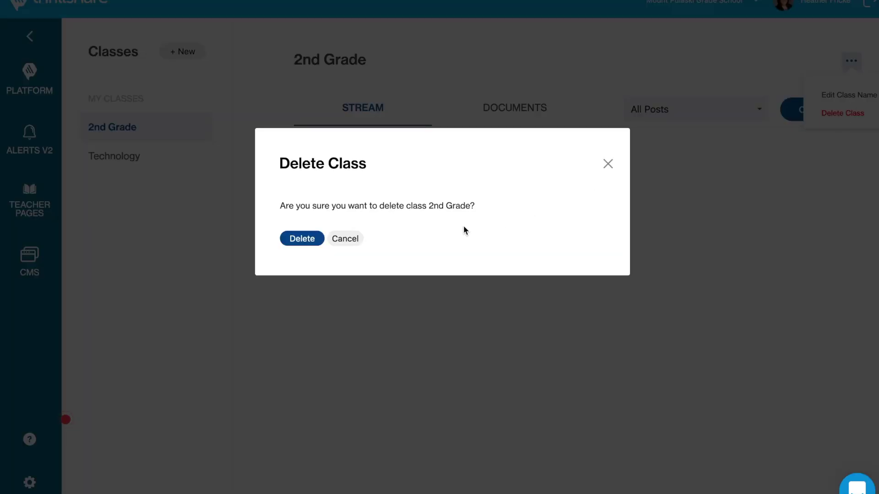
{"action": "left_click", "coordinate": [307, 239]}
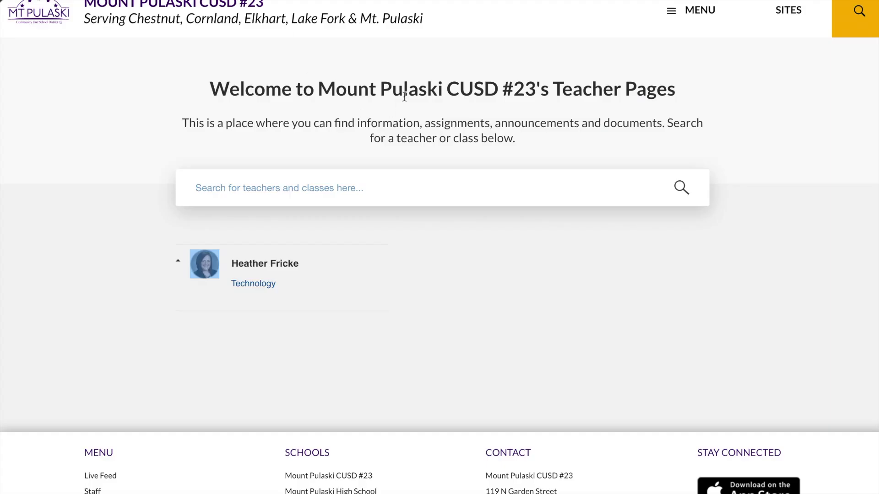
- On the public Teacher Pages, expand the teacher's classes and open Technology
{"action": "left_click", "coordinate": [327, 273]}
{"action": "left_click", "coordinate": [328, 274]}
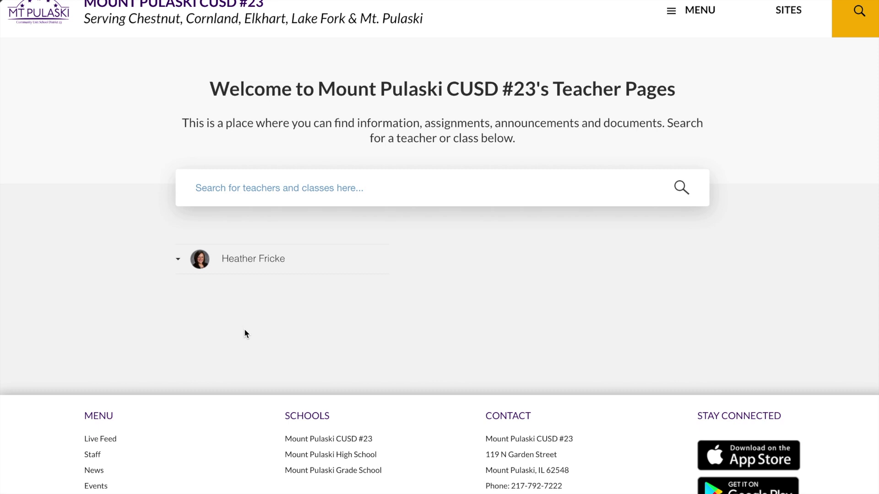
{"action": "left_click", "coordinate": [232, 267]}
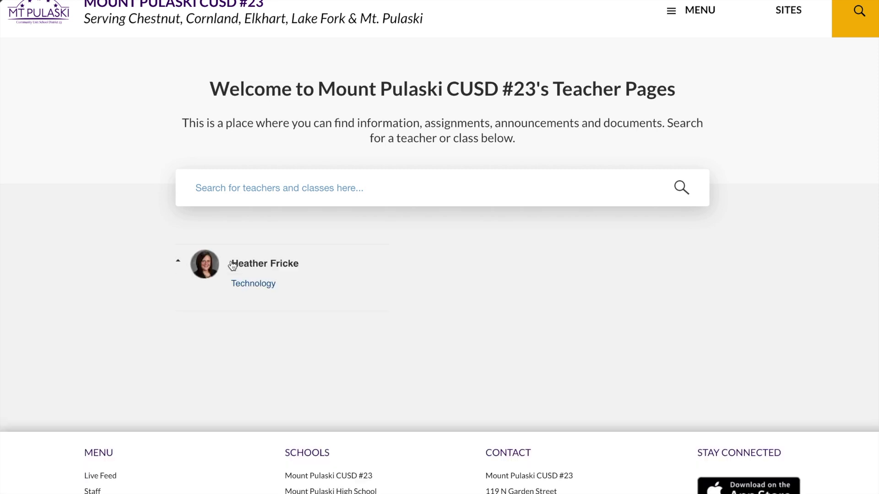
{"action": "left_click", "coordinate": [247, 286]}
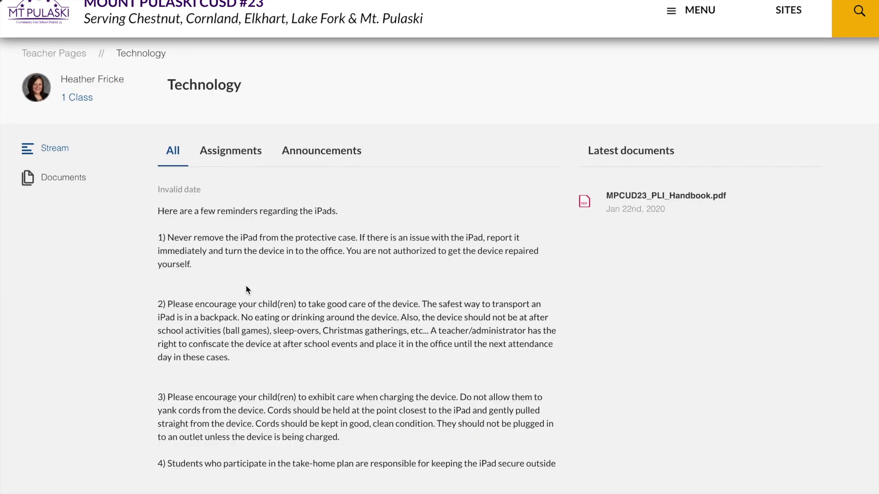
- Filter the Technology stream by Assignments, Announcements and All, then view its Documents
{"action": "scroll", "coordinate": [325, 290], "scroll_direction": "down", "scroll_amount": 5}
{"action": "scroll", "coordinate": [326, 290], "scroll_direction": "up", "scroll_amount": 5}
{"action": "left_click", "coordinate": [237, 152]}
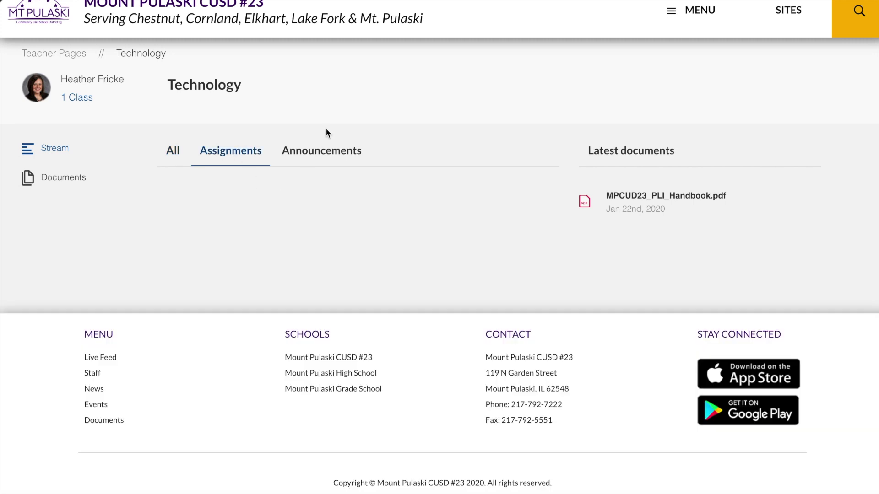
{"action": "left_click", "coordinate": [320, 151]}
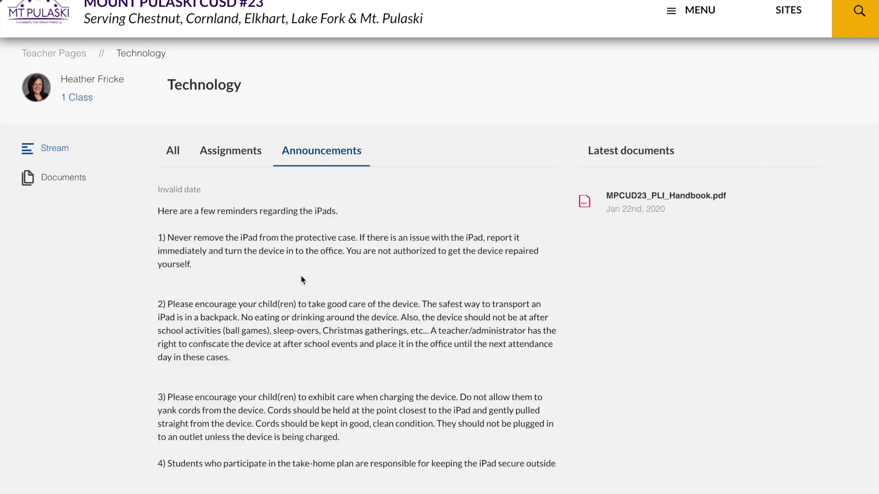
{"action": "left_click", "coordinate": [173, 151]}
{"action": "left_click", "coordinate": [74, 178]}
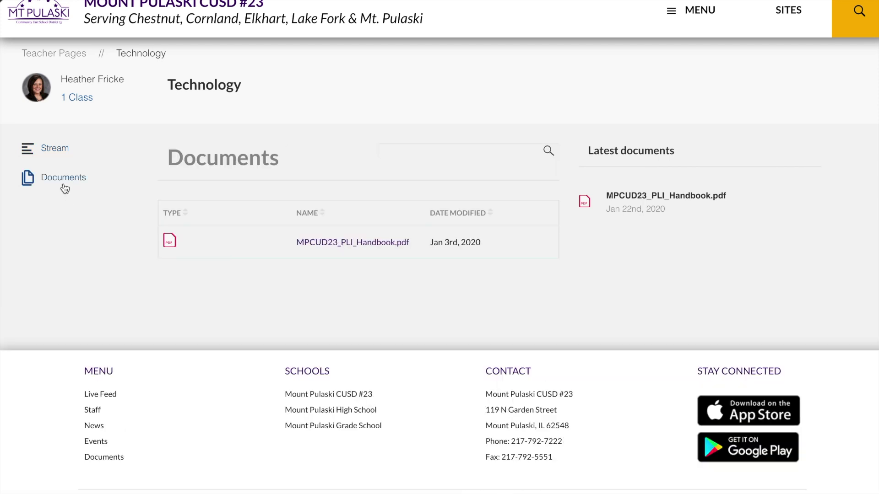
- Revisit the Technology stream and Documents, then go back to the Teacher Pages search page
{"action": "left_click", "coordinate": [56, 150]}
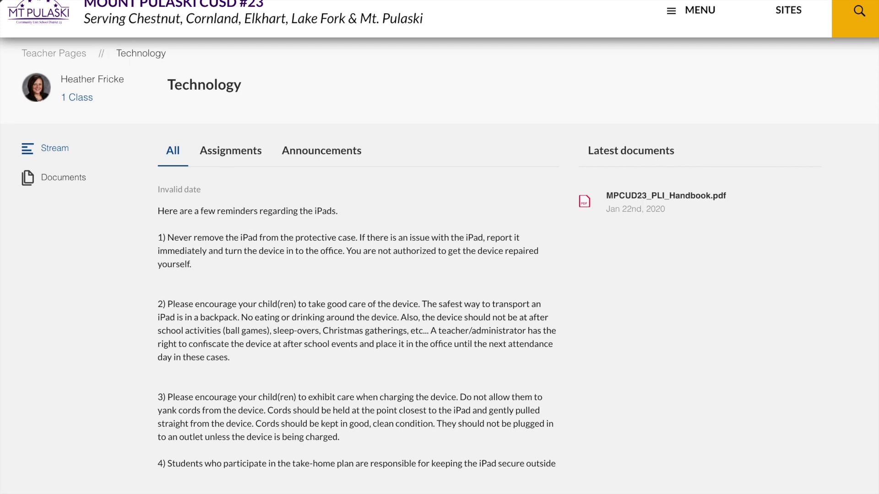
{"action": "left_click", "coordinate": [63, 177]}
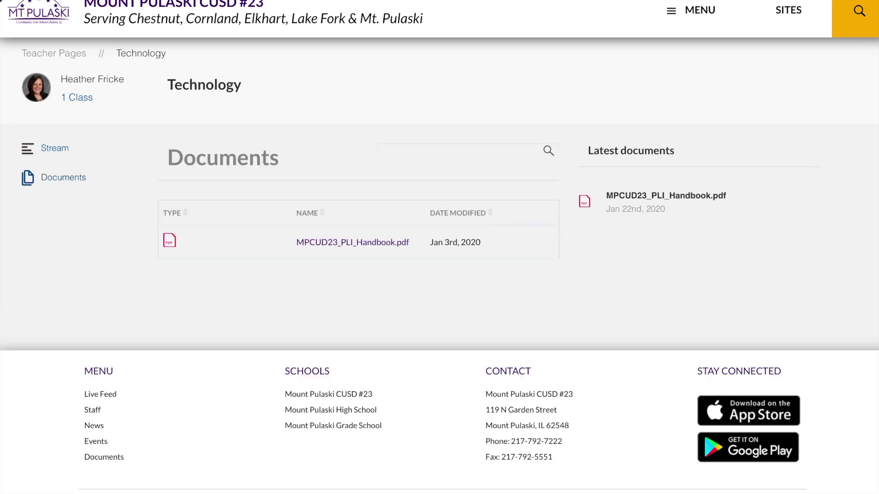
{"action": "key", "text": "alt+Left"}
{"action": "key", "text": "alt+Left"}
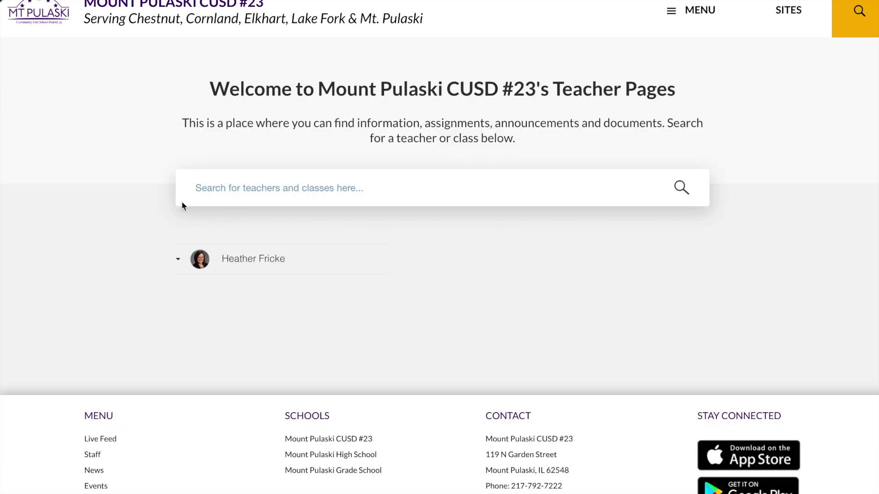